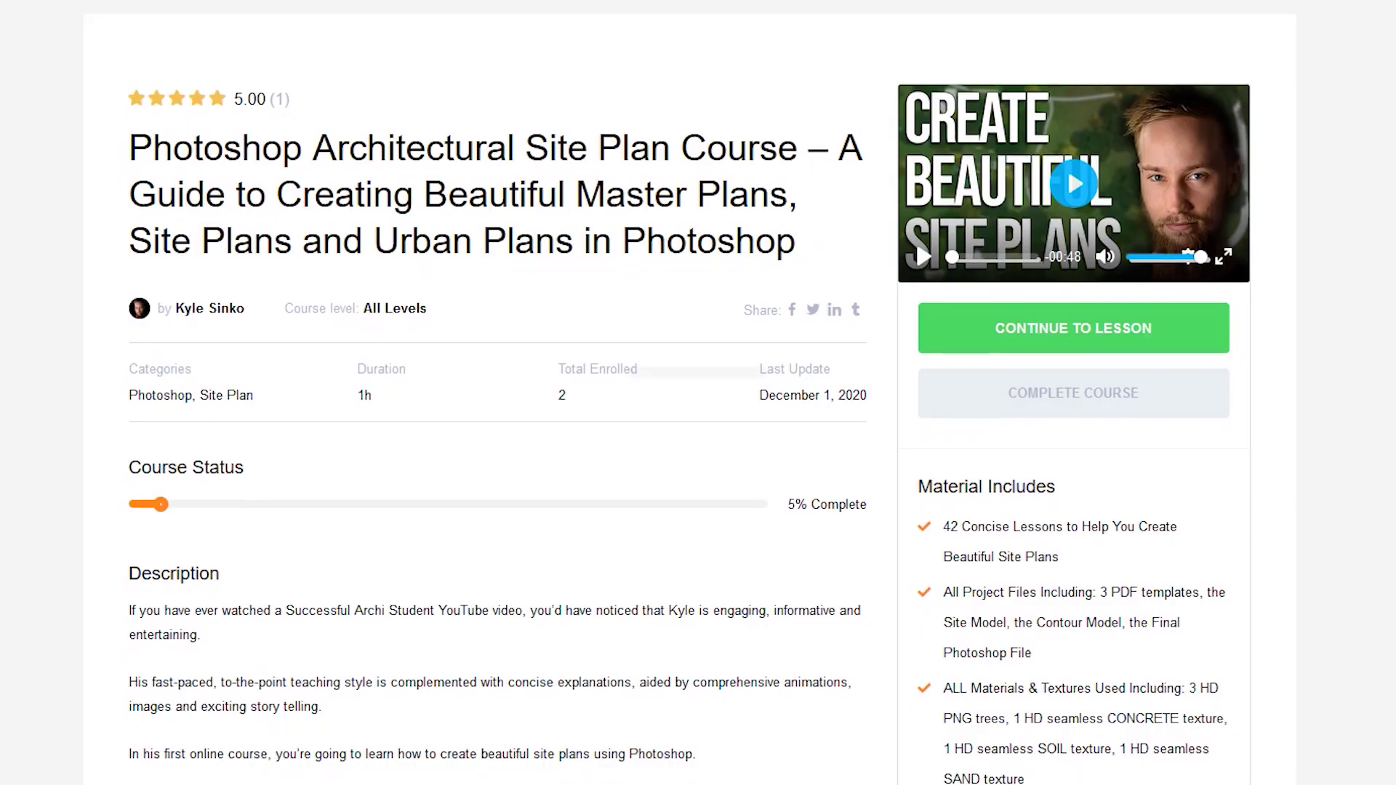
Scroll through the site plans course page and start the course
scroll(698, 393, down, 3)
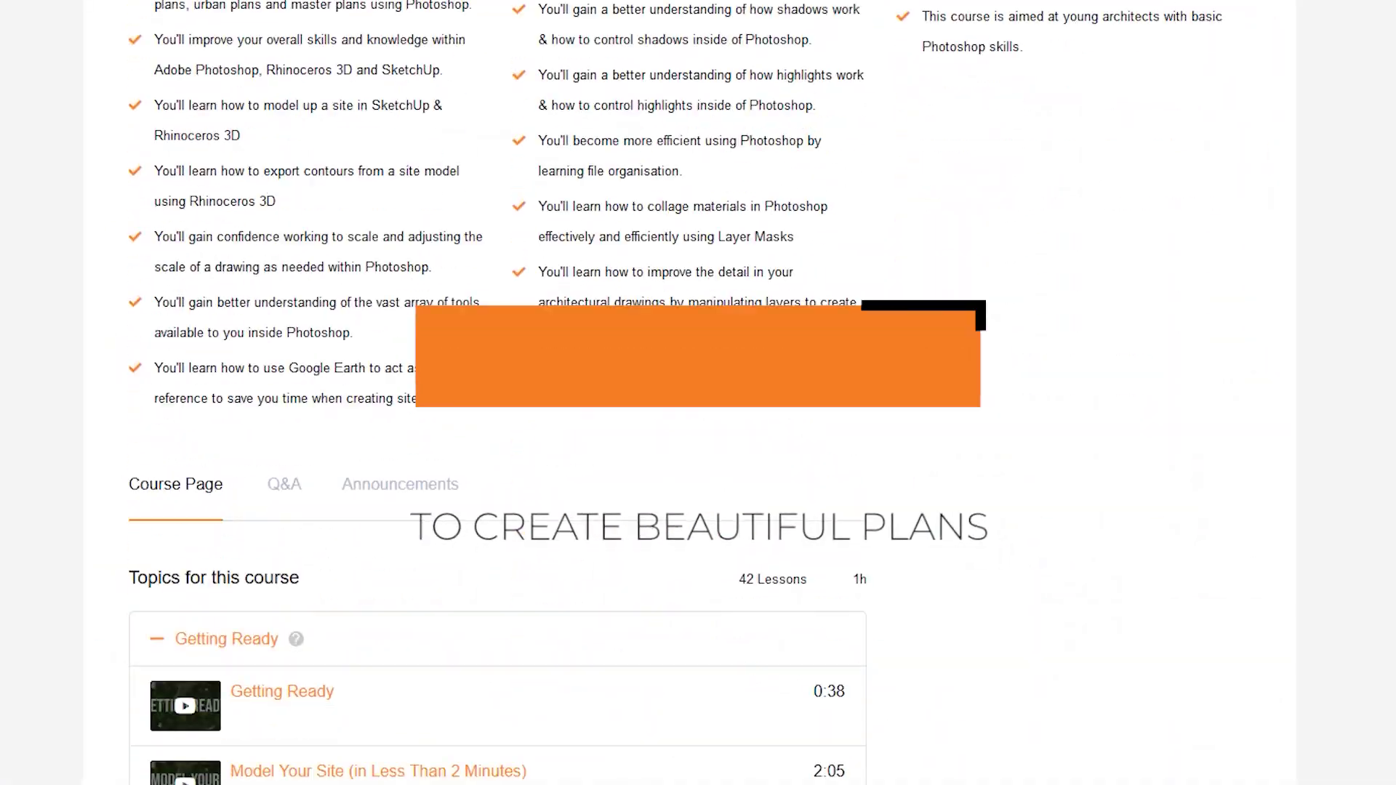
scroll(698, 392, down, 10)
scroll(698, 393, down, 20)
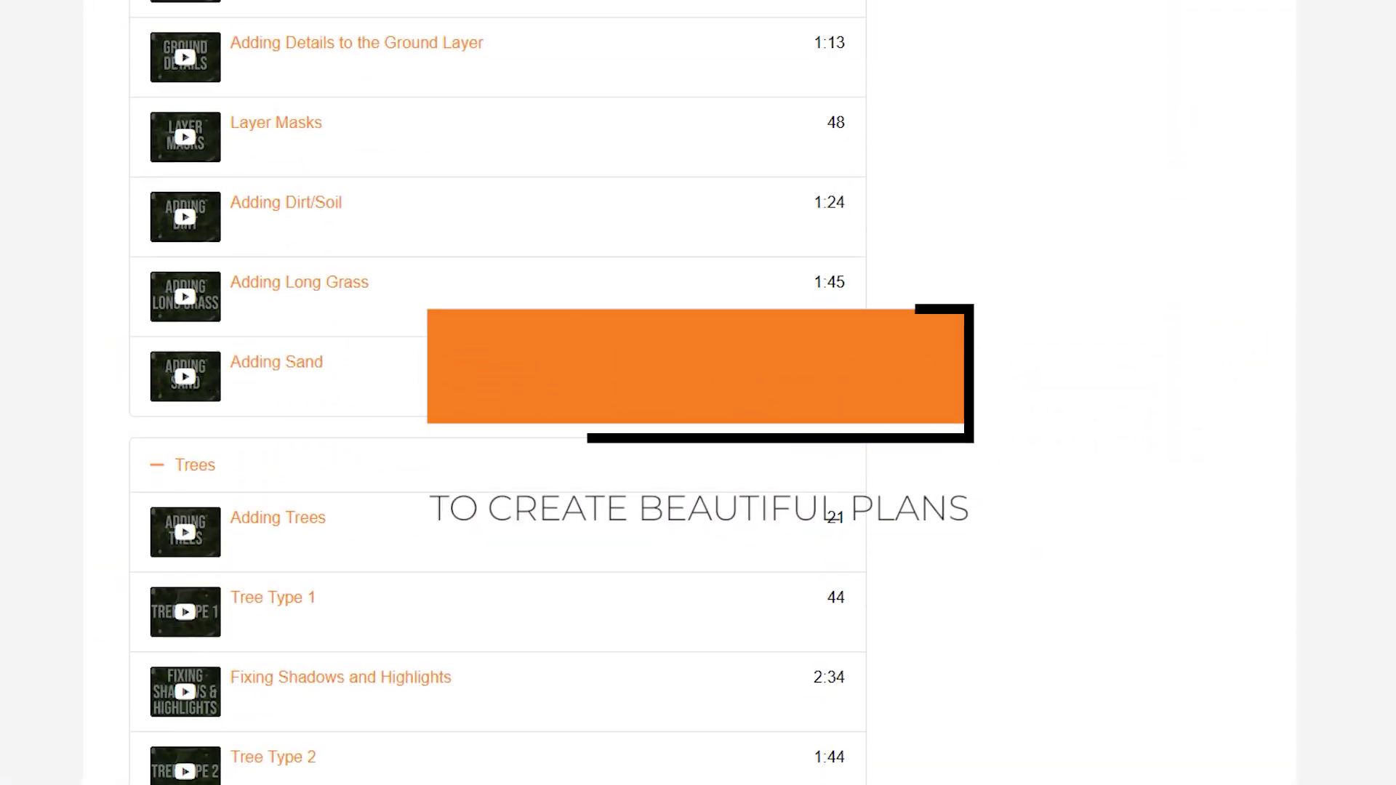
scroll(698, 393, down, 8)
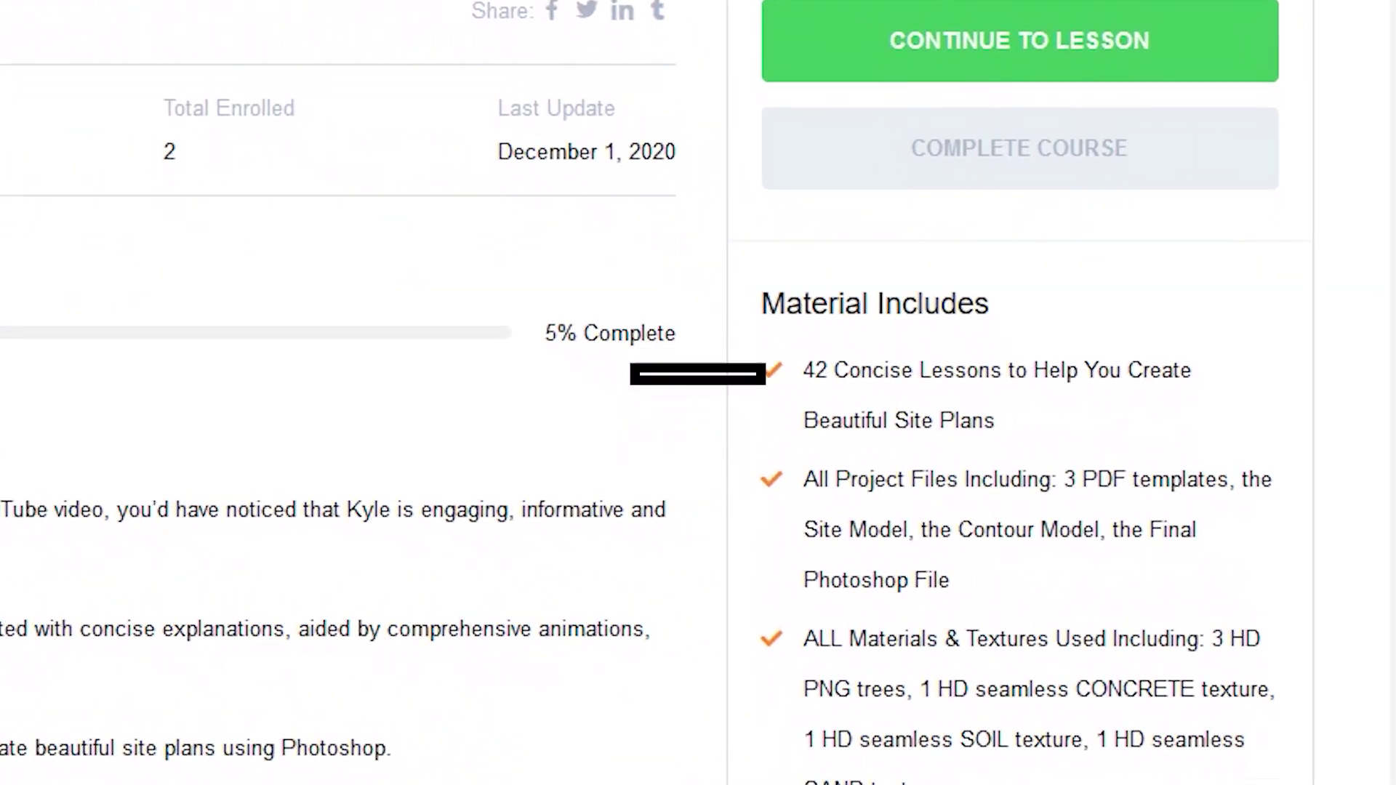
scroll(698, 392, down, 7)
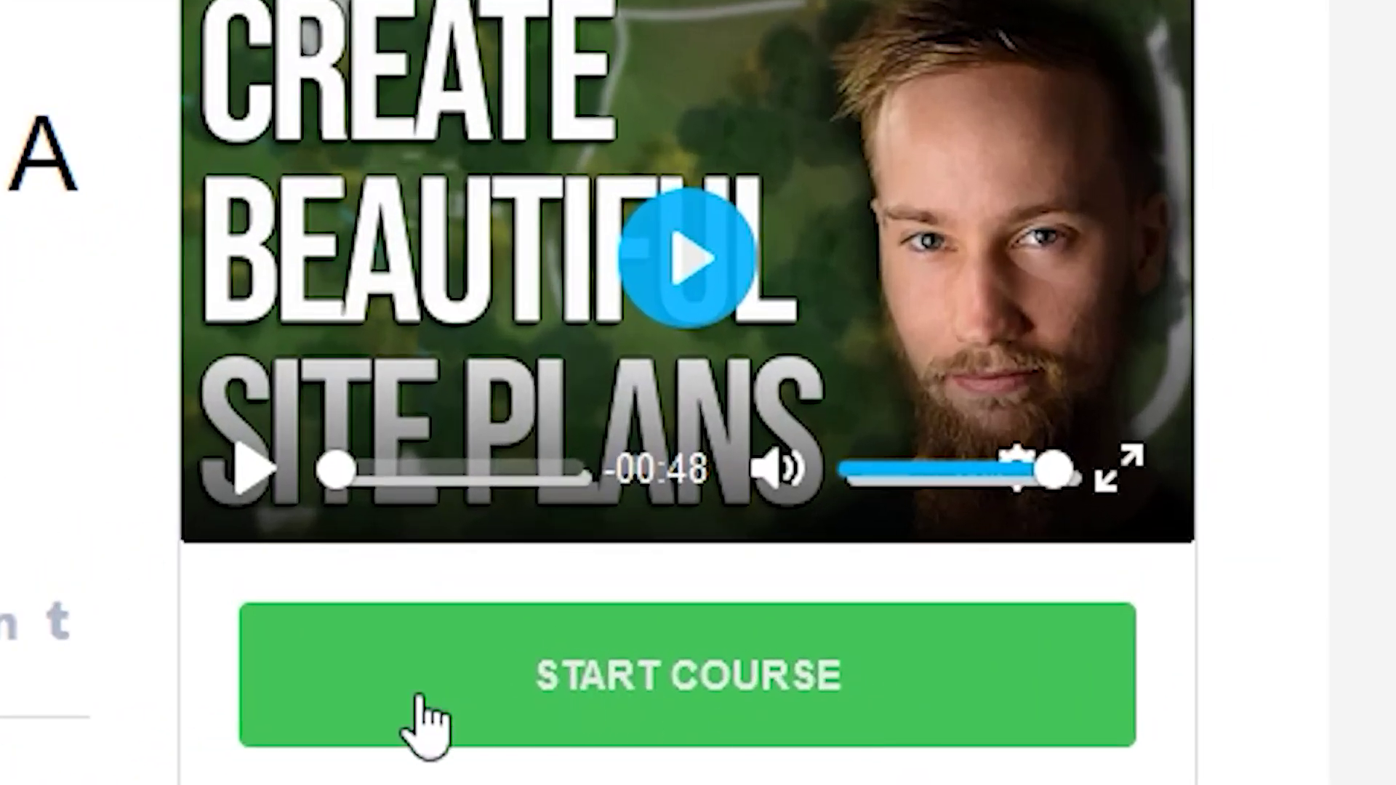
click(989, 364)
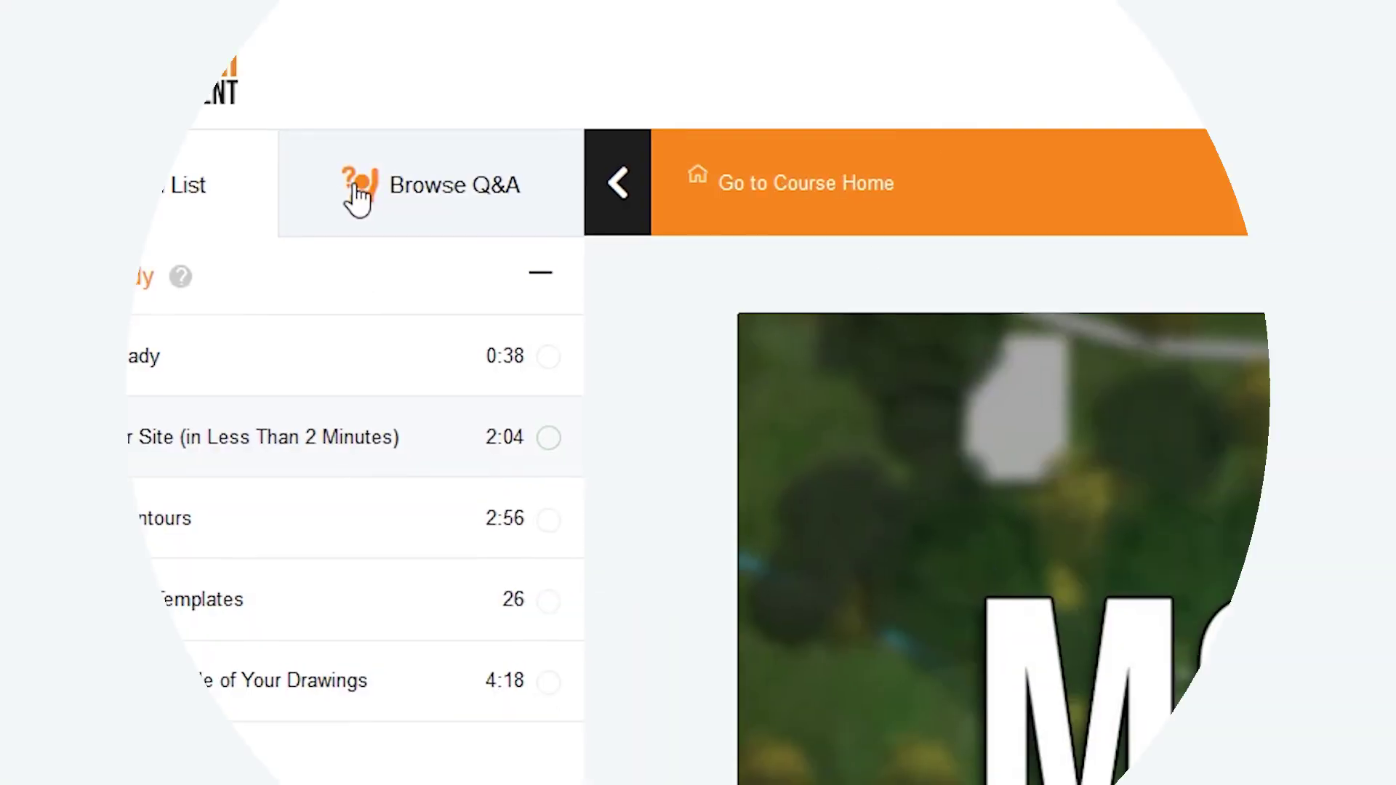
Open the lesson's question area, then mark the lesson complete to reach Creating Contours
click(367, 190)
scroll(367, 196, down, 5)
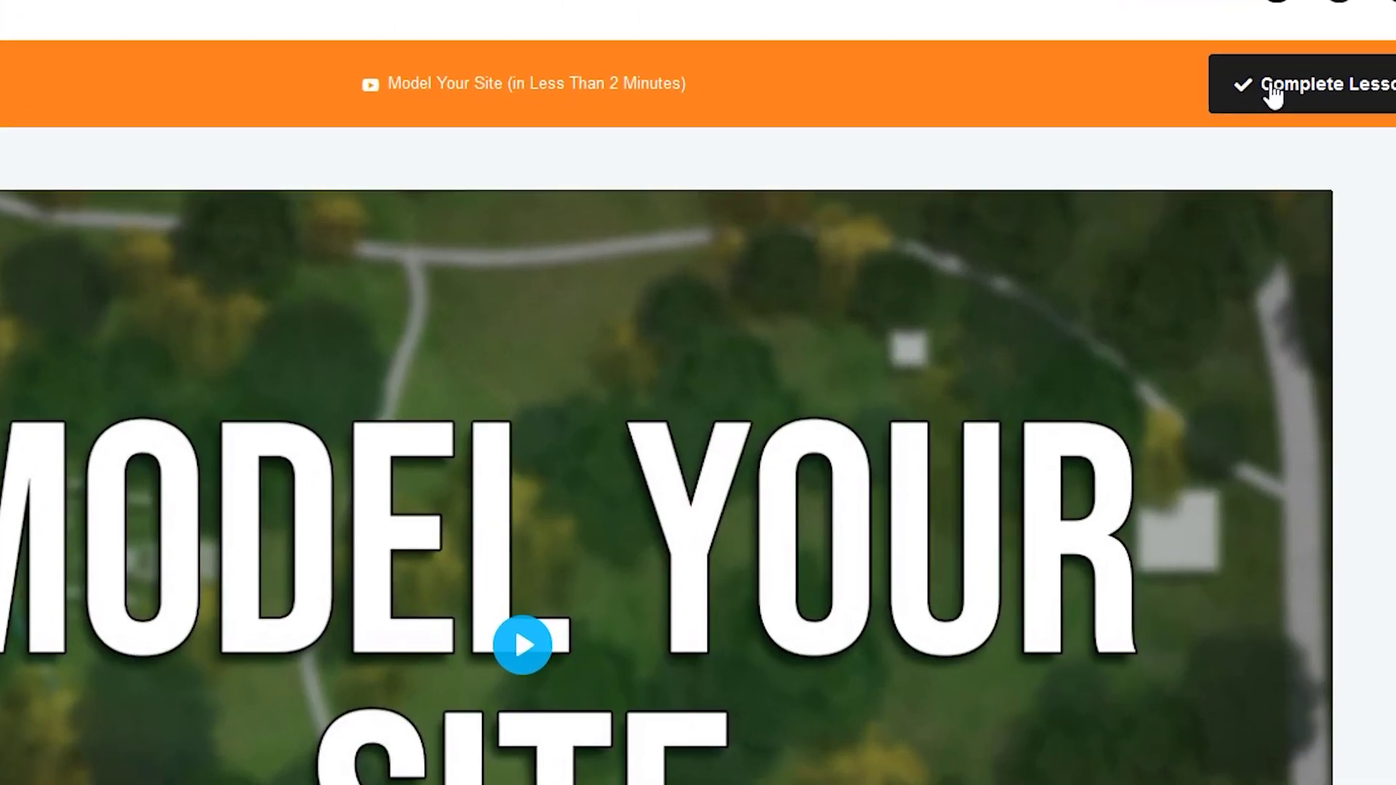
click(1272, 94)
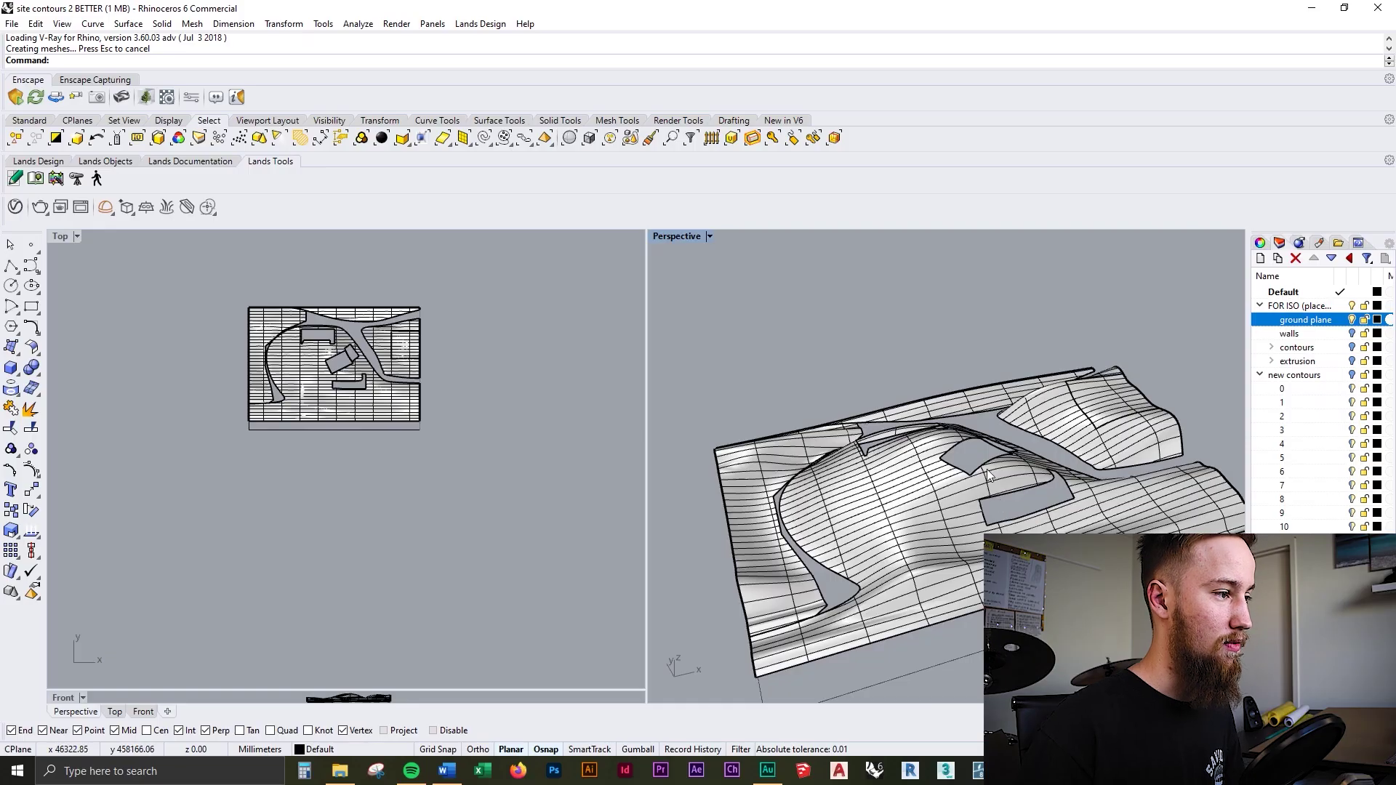
Select layer 0 under new contours and enlarge the Front viewport beneath the Top view
mouse_move(988, 474)
right_down()
mouse_move(945, 466)
mouse_move(1032, 436)
mouse_move(1003, 473)
right_up()
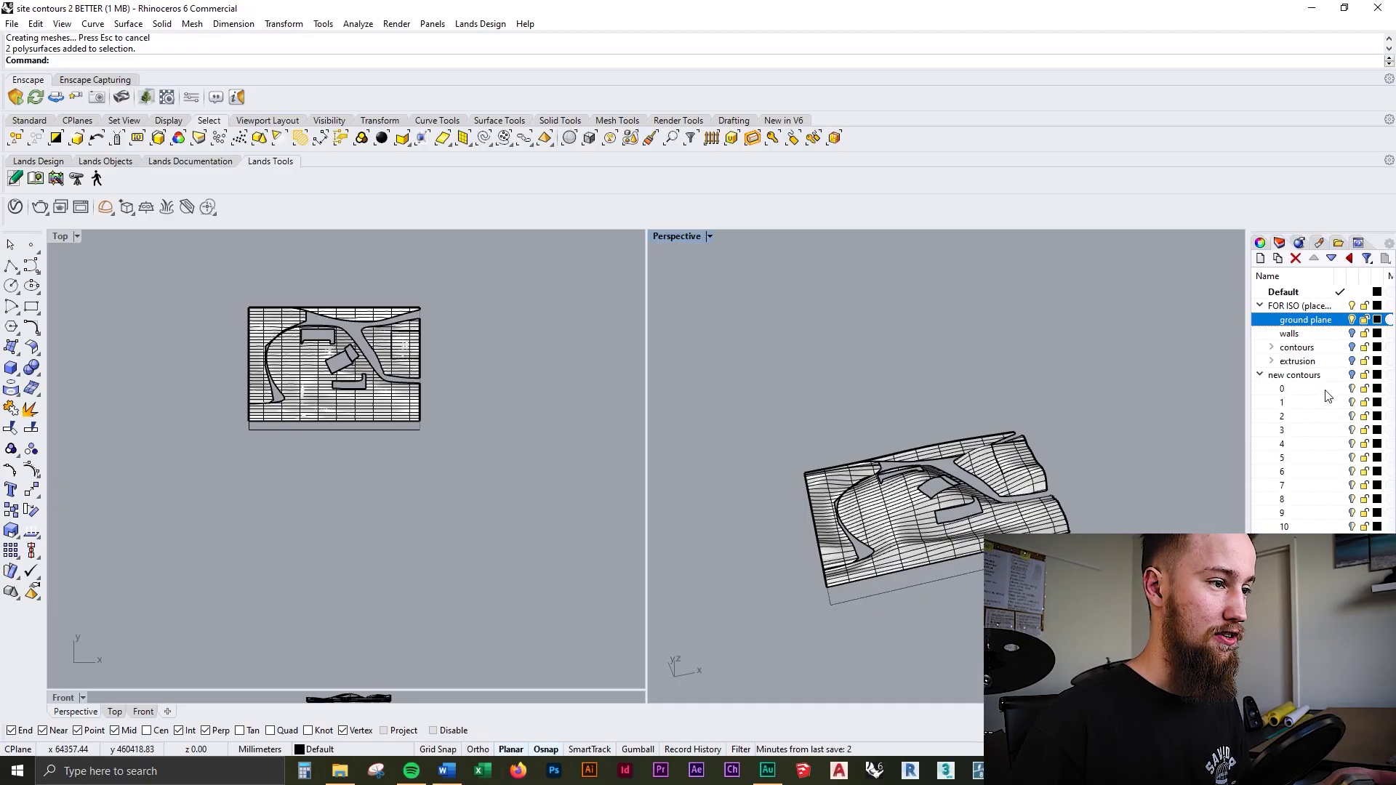
click(1323, 390)
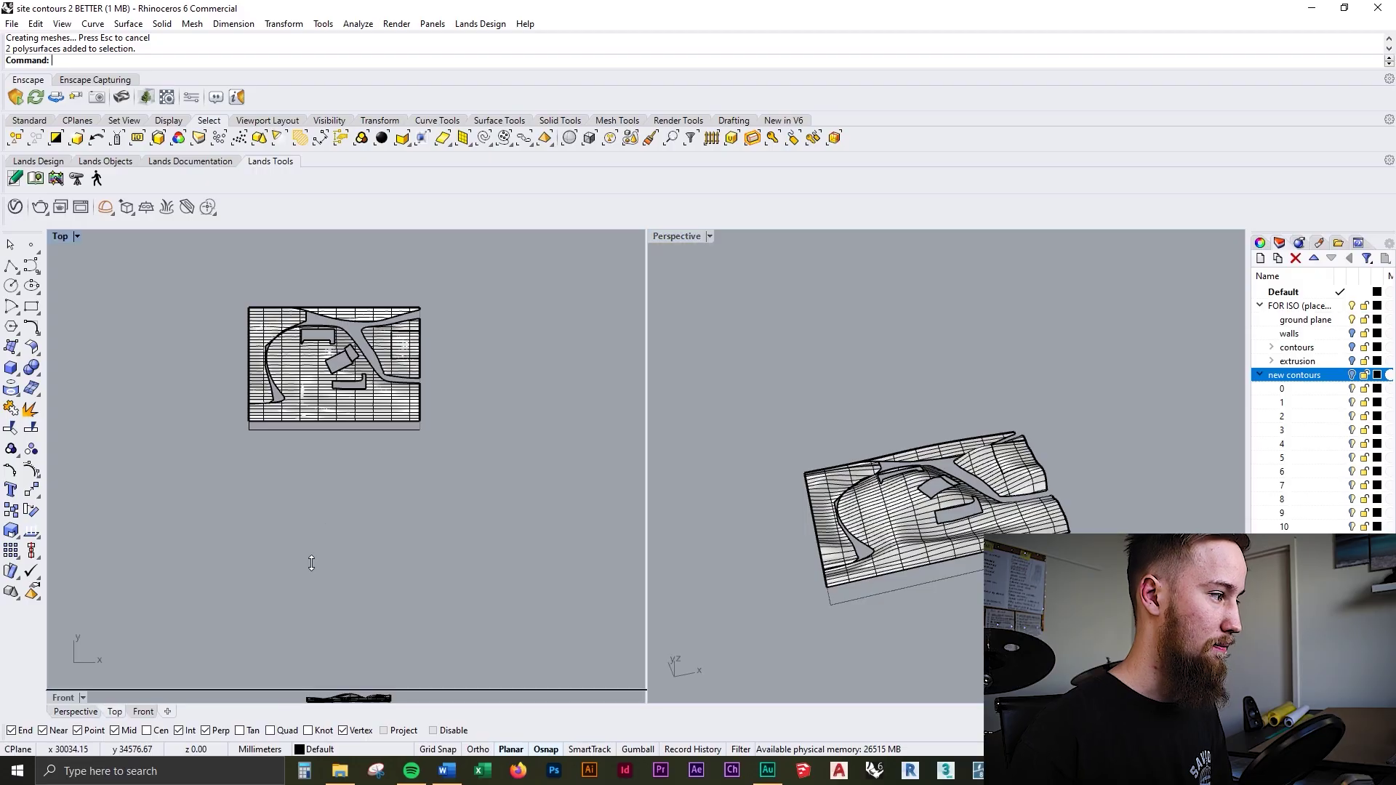
drag(312, 563, 313, 468)
key(Escape)
right_drag(858, 509, 927, 580)
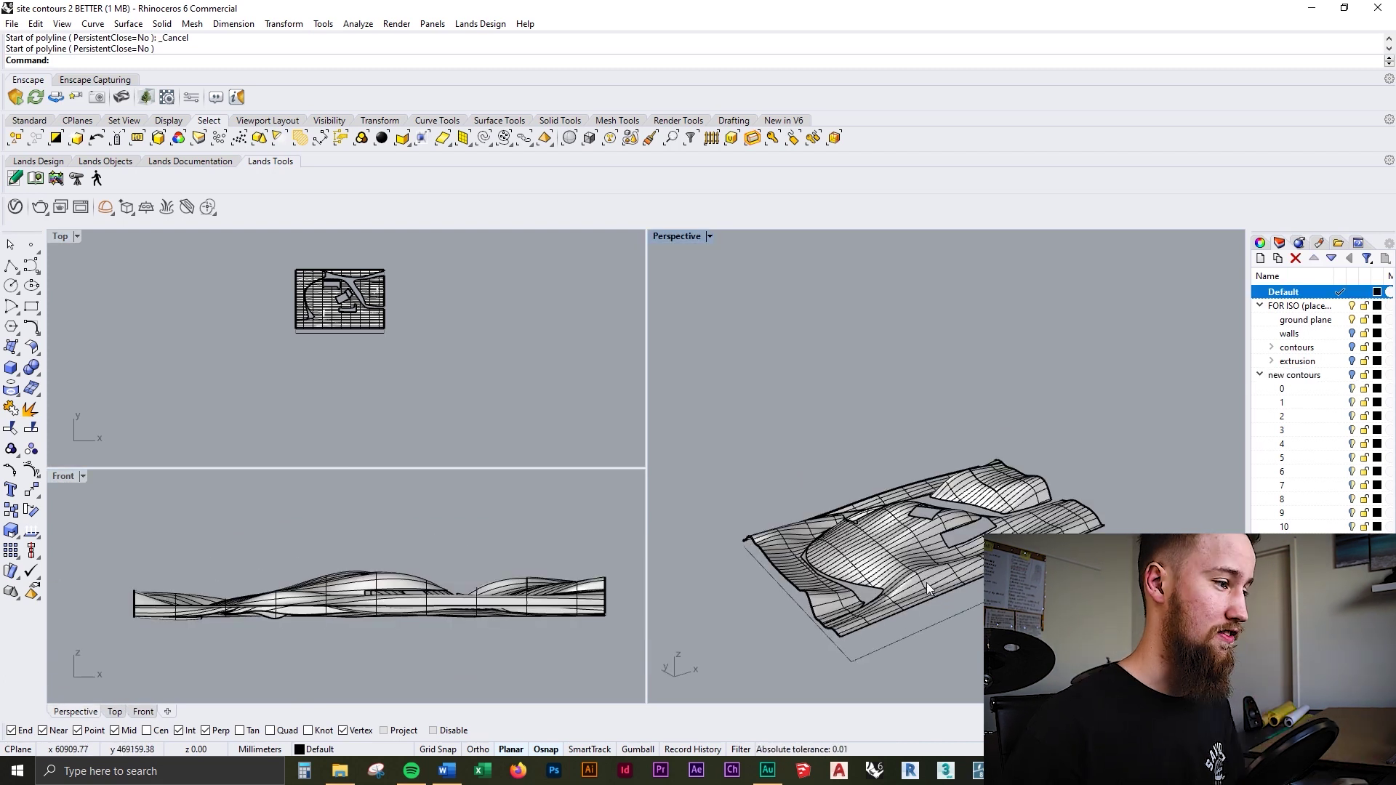
Draw a vertical polyline up from the terrain's lower-left base corner in the Front view
right_drag(926, 595, 902, 562)
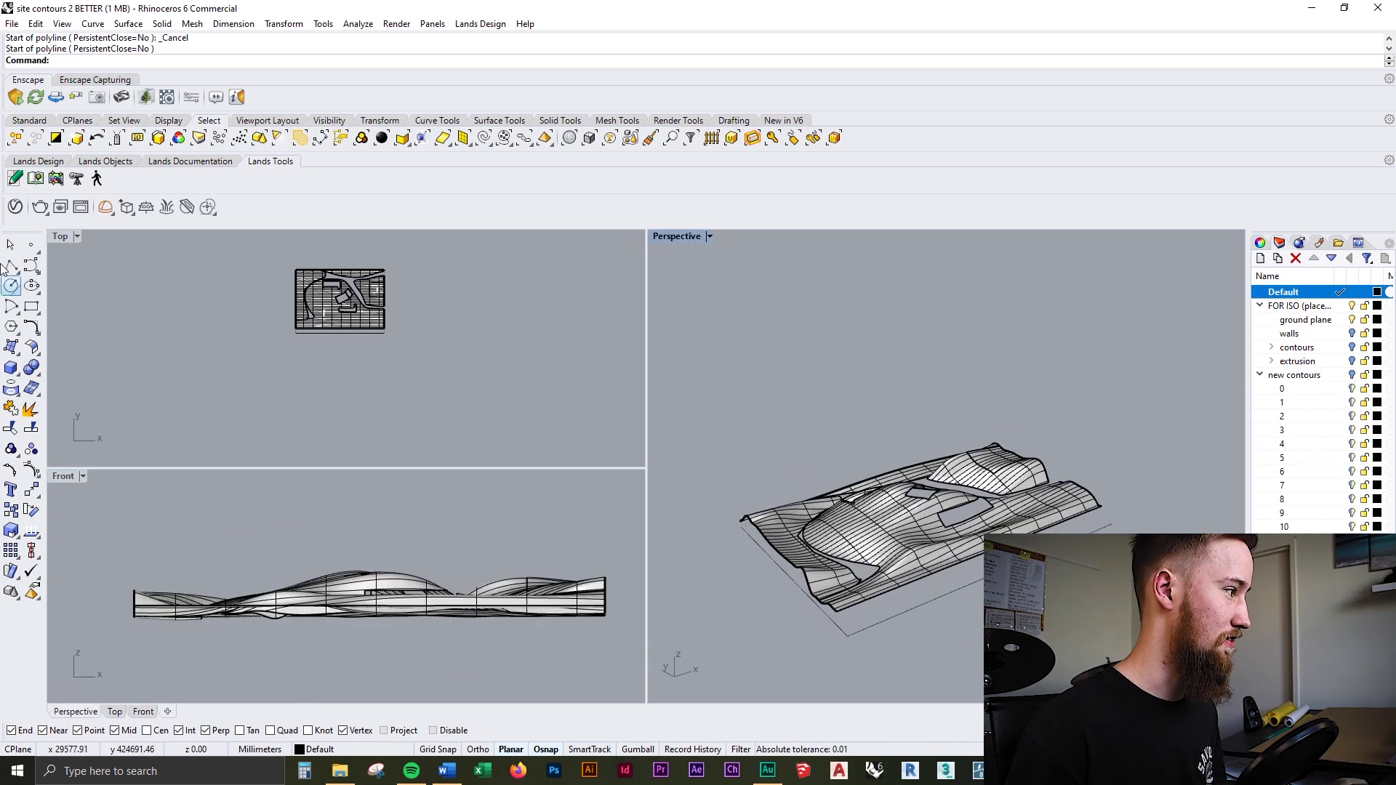
key(Return)
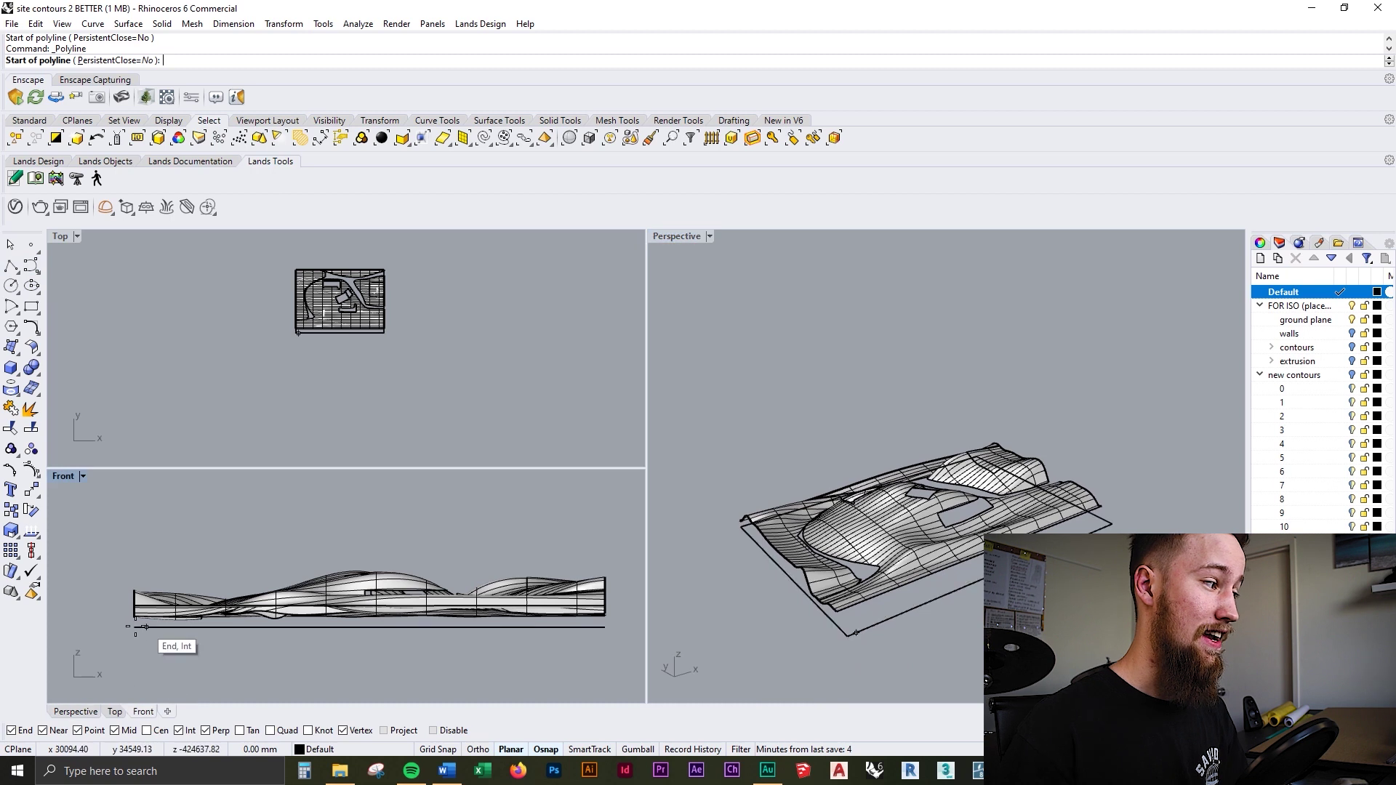
click(134, 627)
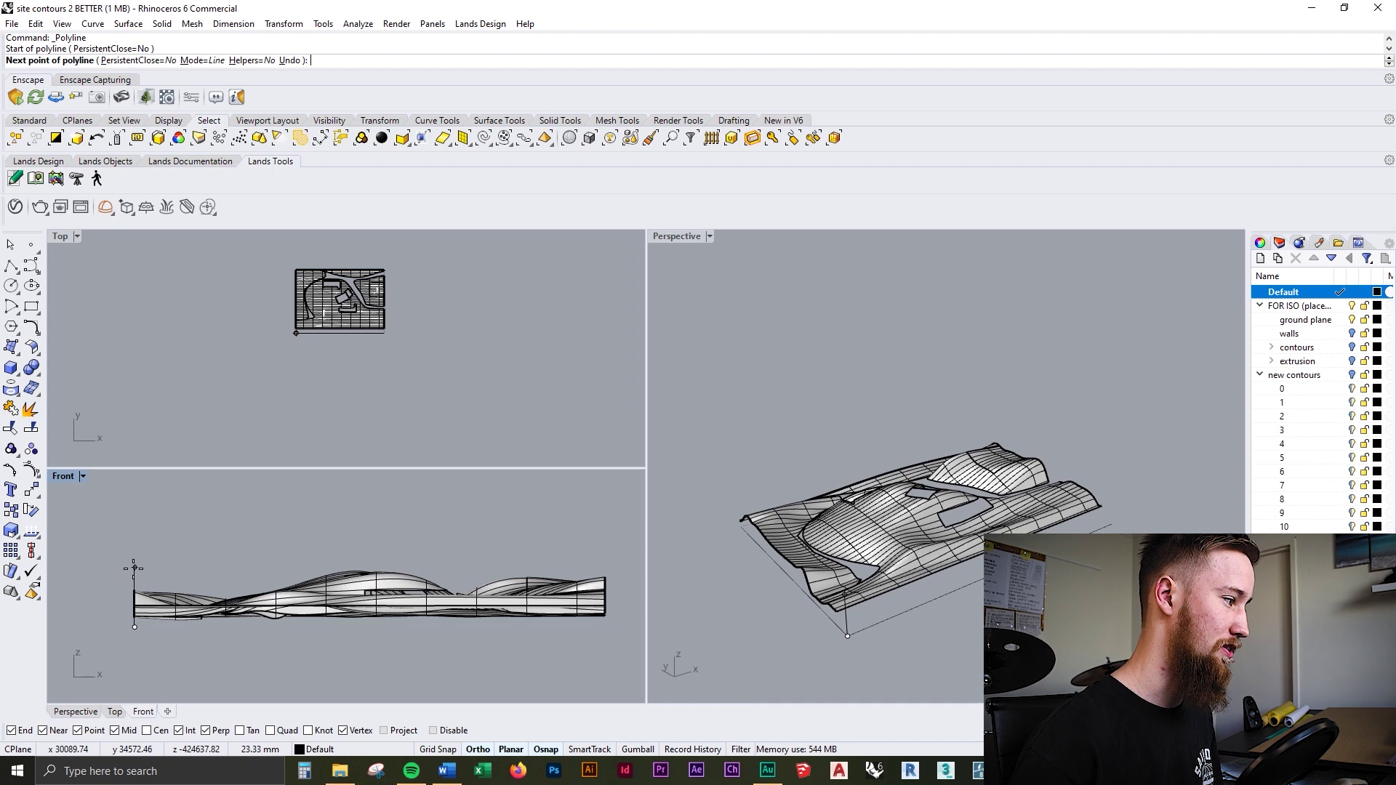
click(337, 564)
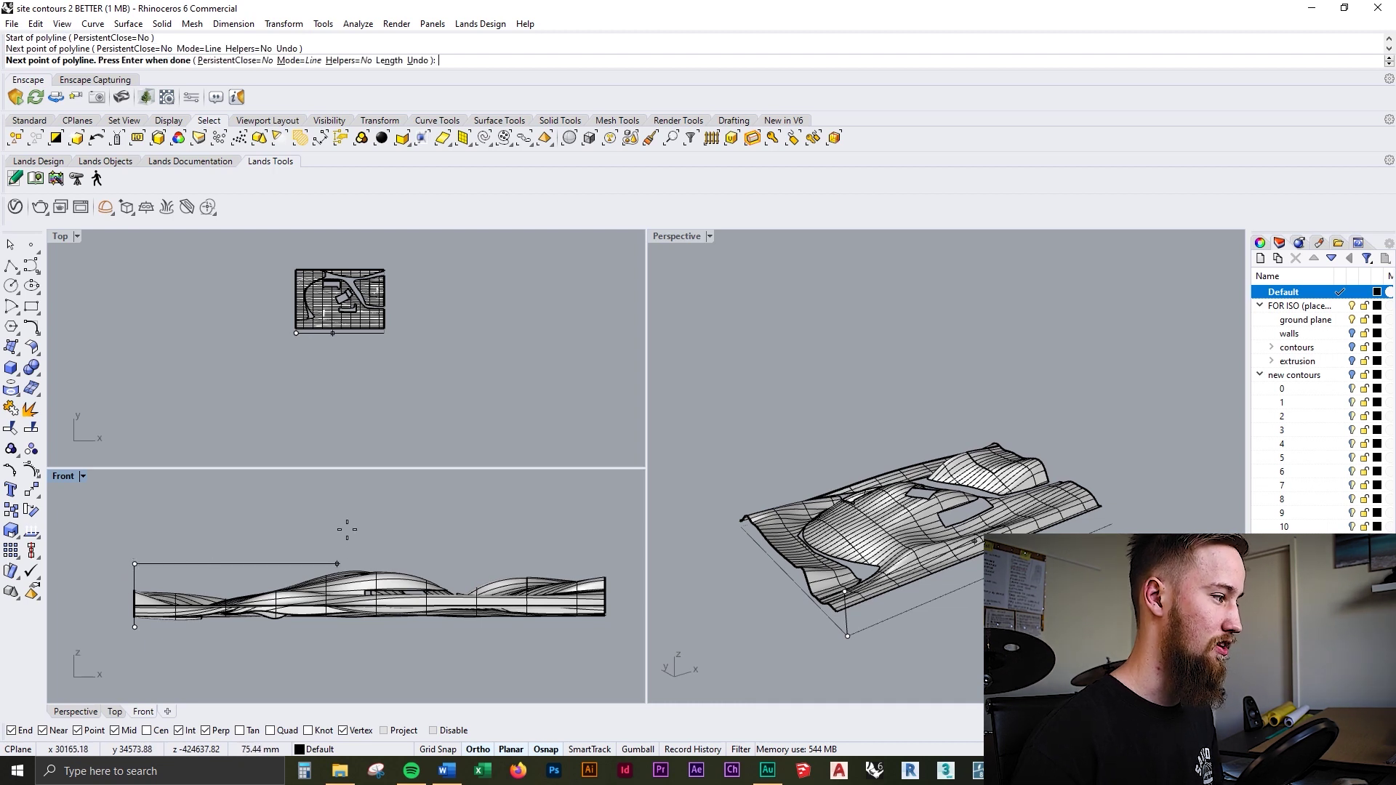
key(Return)
Select the new vertical line and both terrain polysurfaces for contouring
click(133, 574)
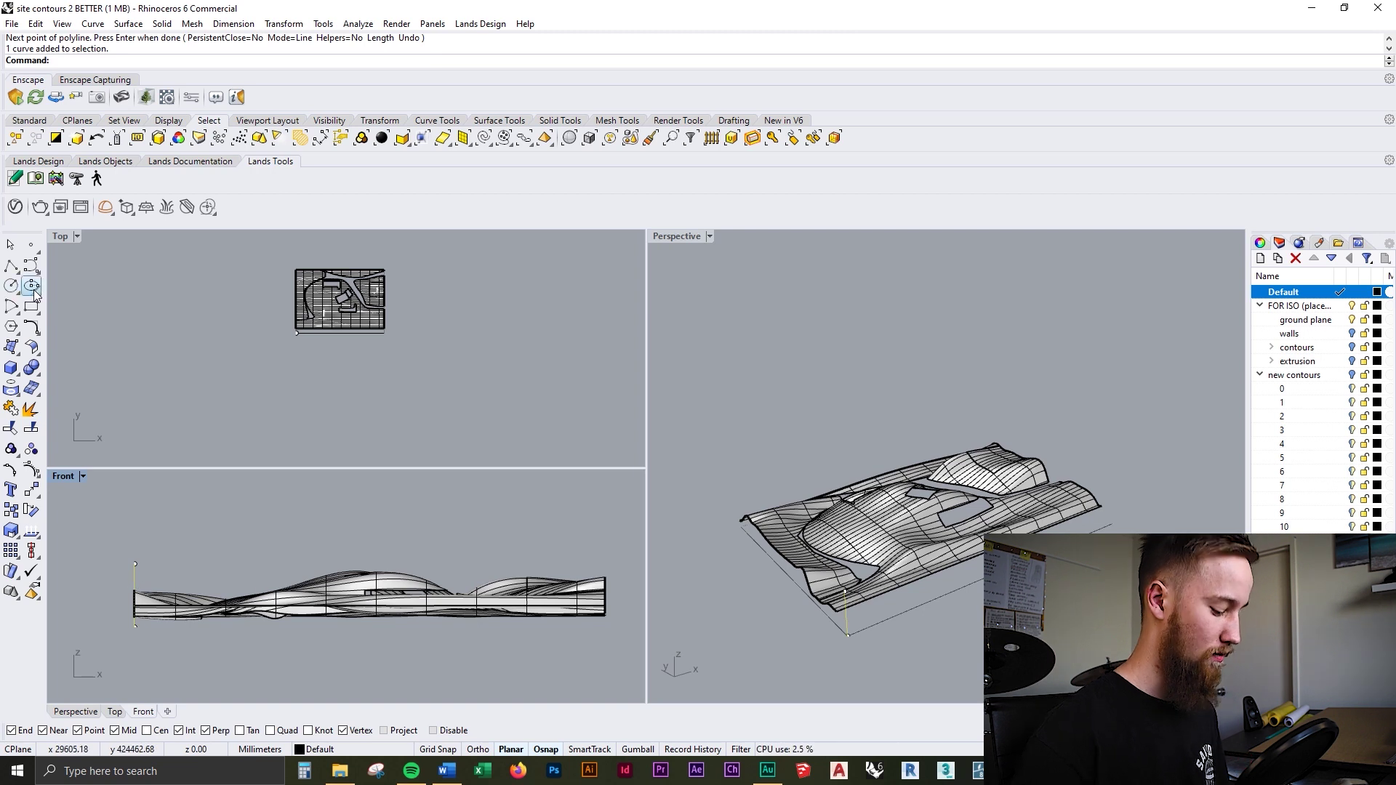
click(319, 591)
text(COnt)
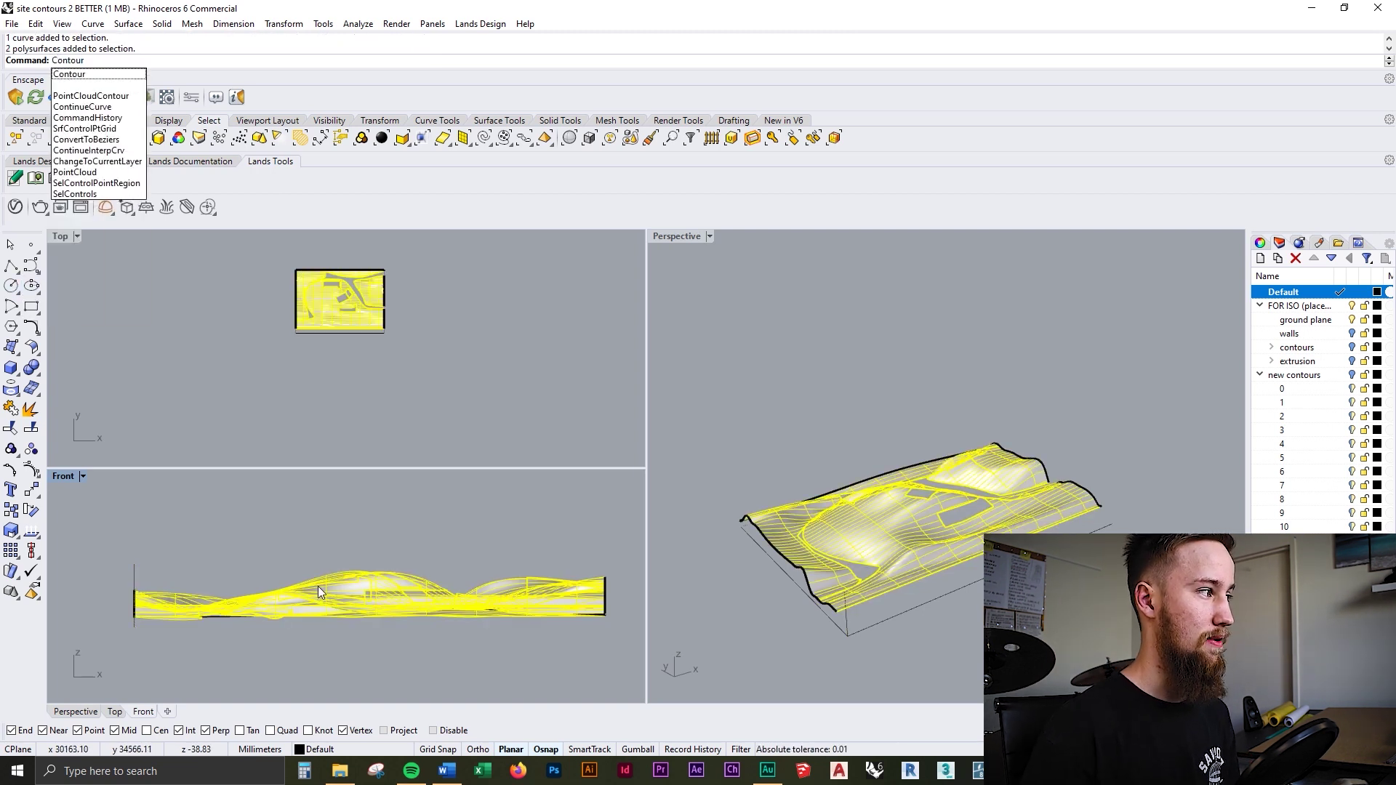
Start Contour with the base point at the line's bottom end and direction toward its top
key(Return)
click(321, 606)
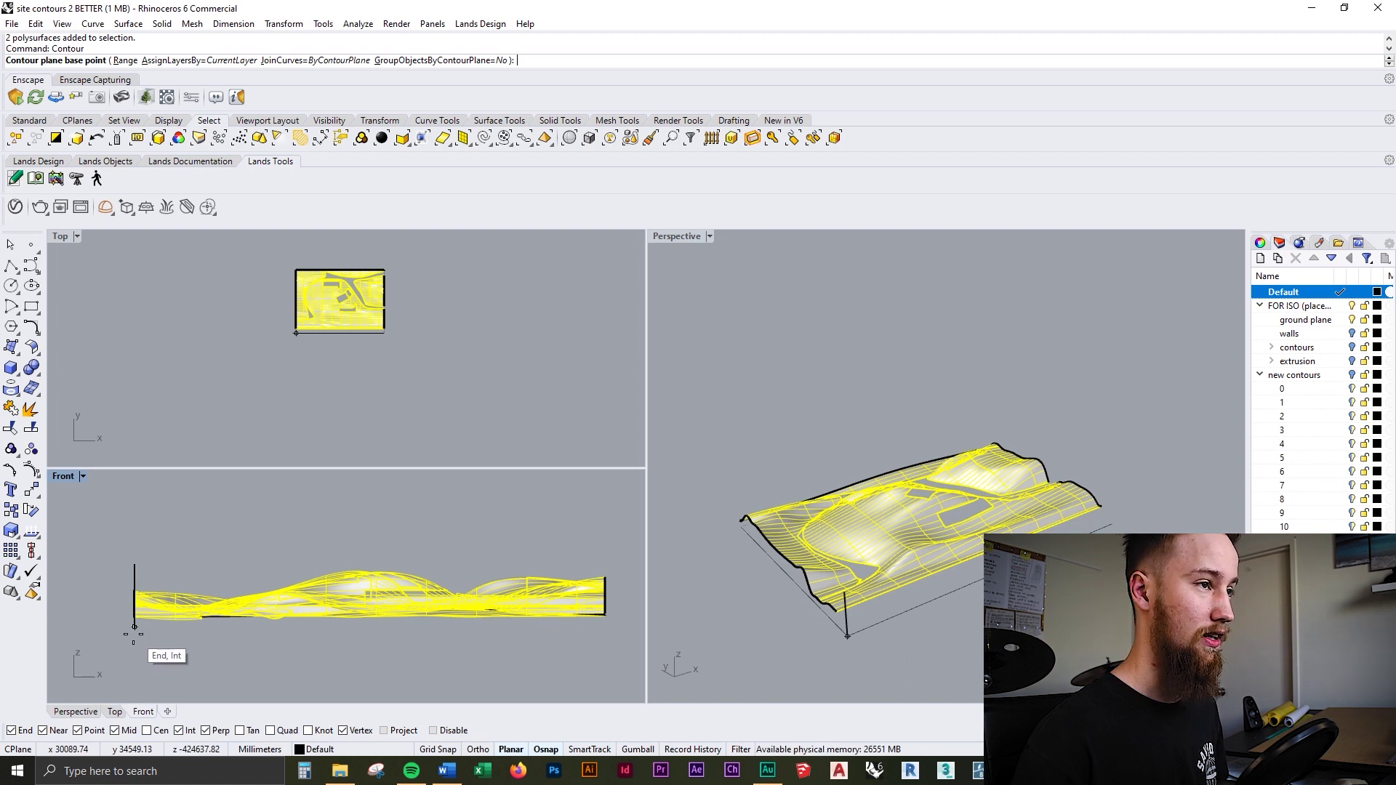
click(134, 634)
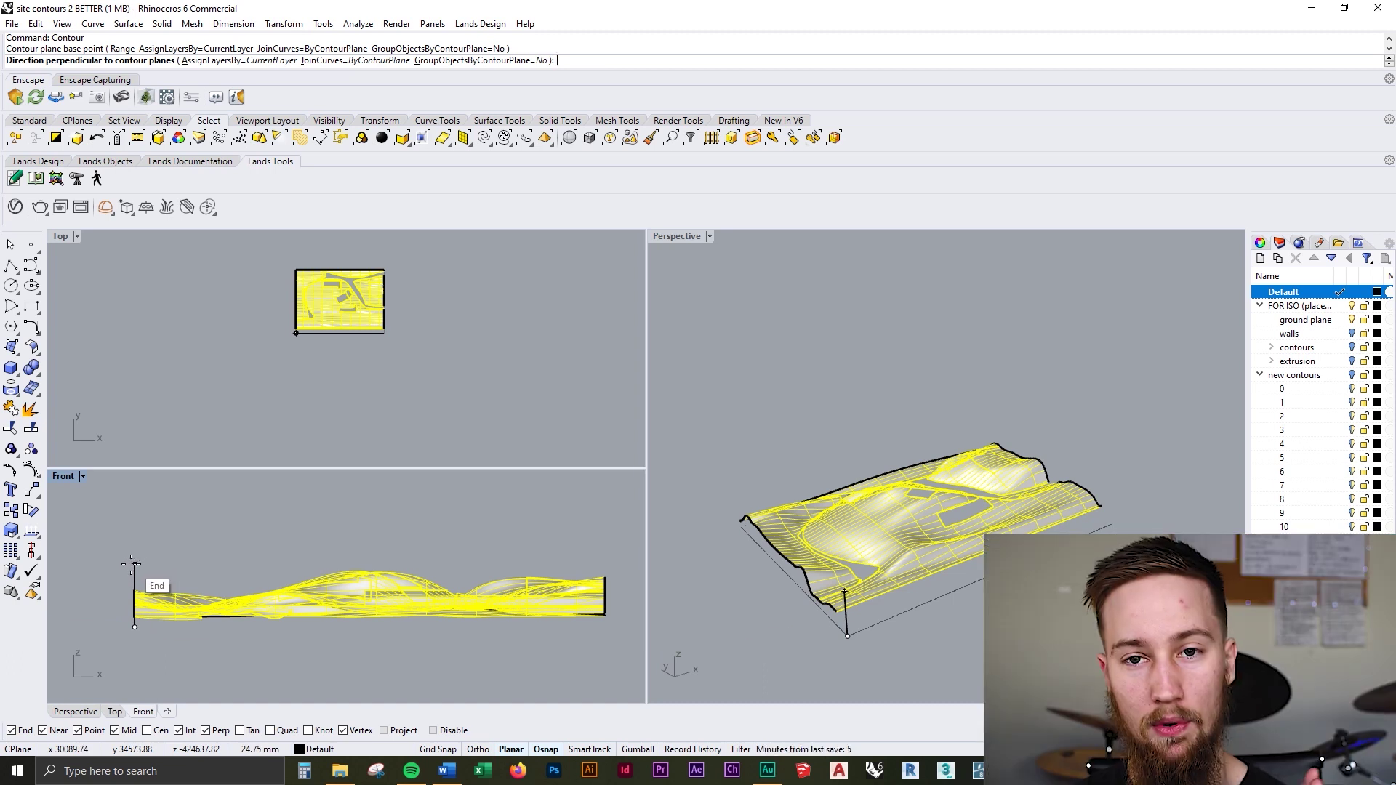
click(135, 565)
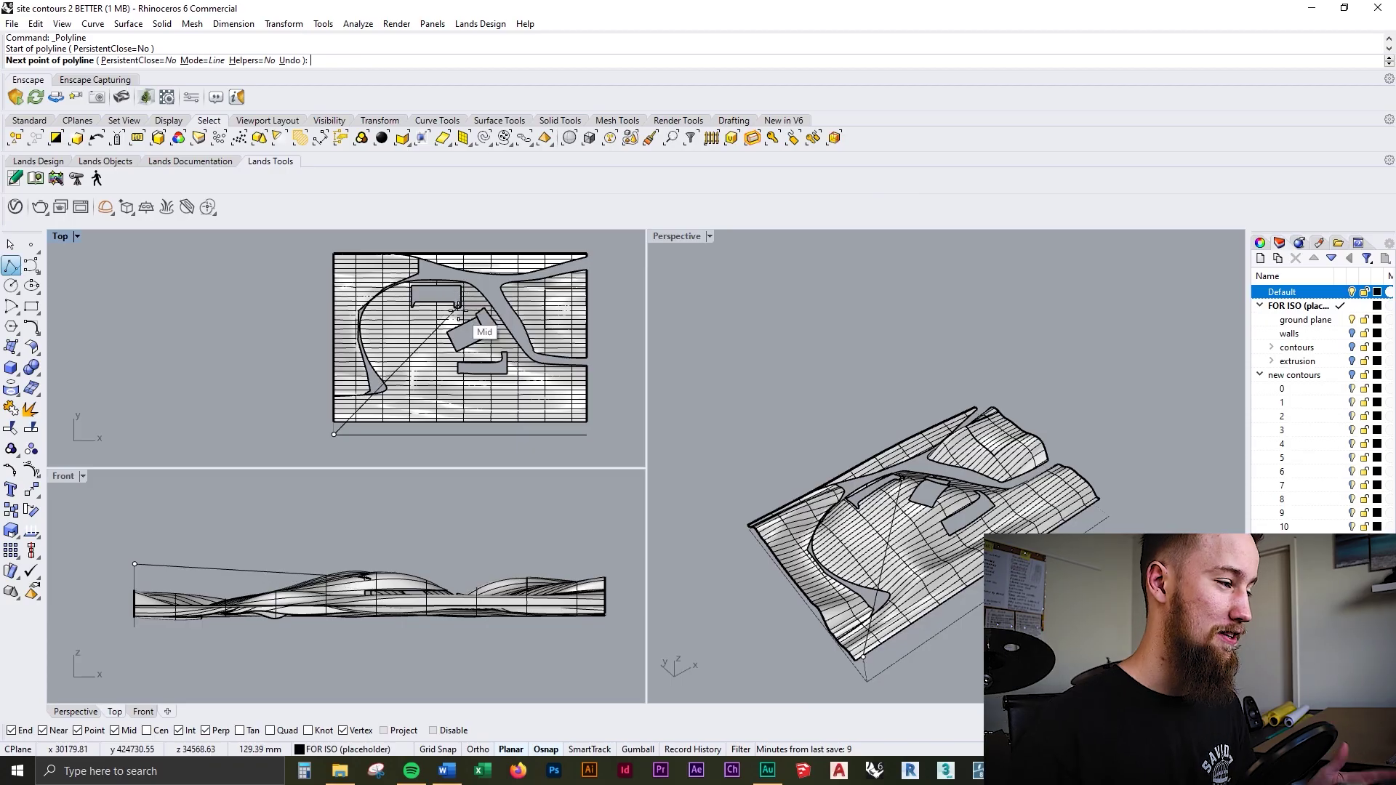
Cancel the stray polyline and compute 2000 ÷ 500 = 4 in Calculator for the contour spacing
click(333, 434)
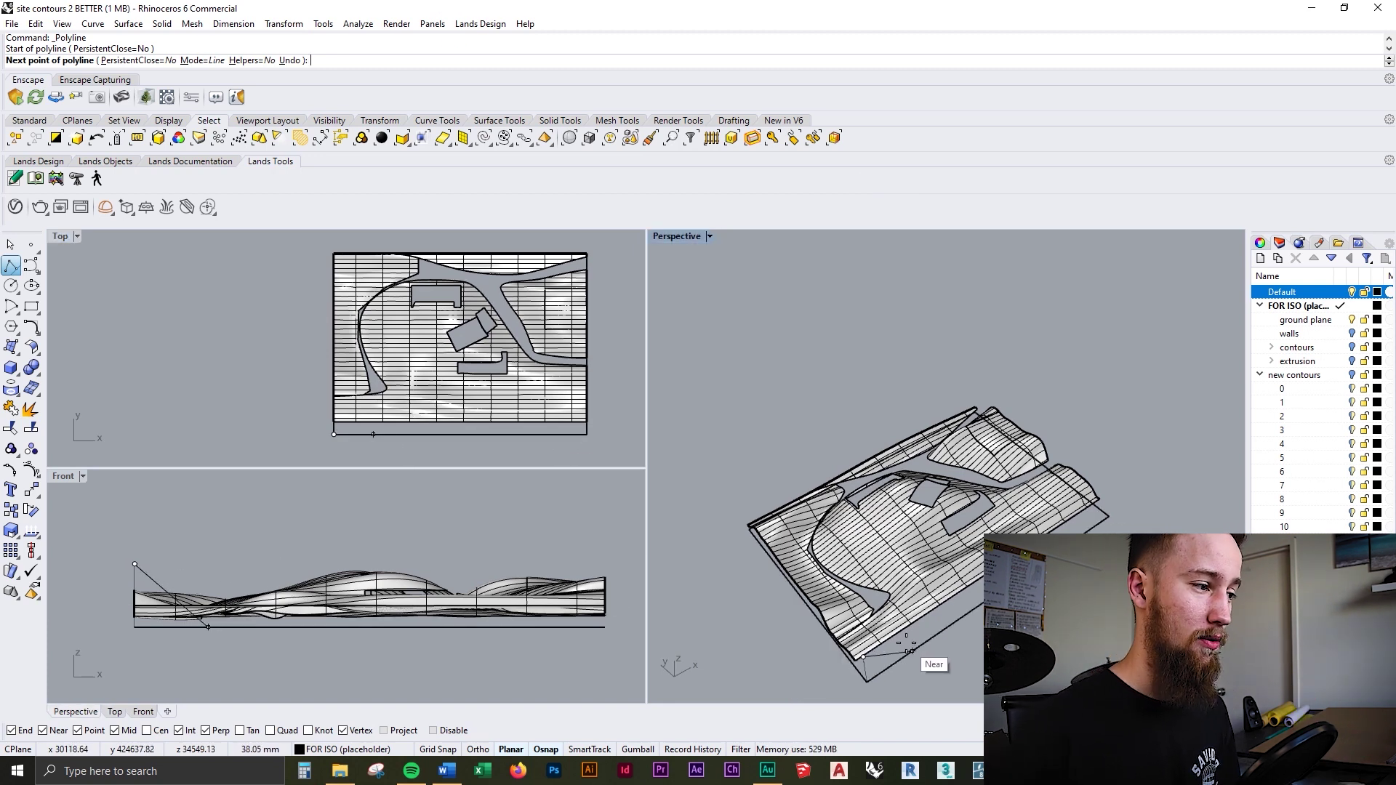
right_click(934, 663)
click(305, 772)
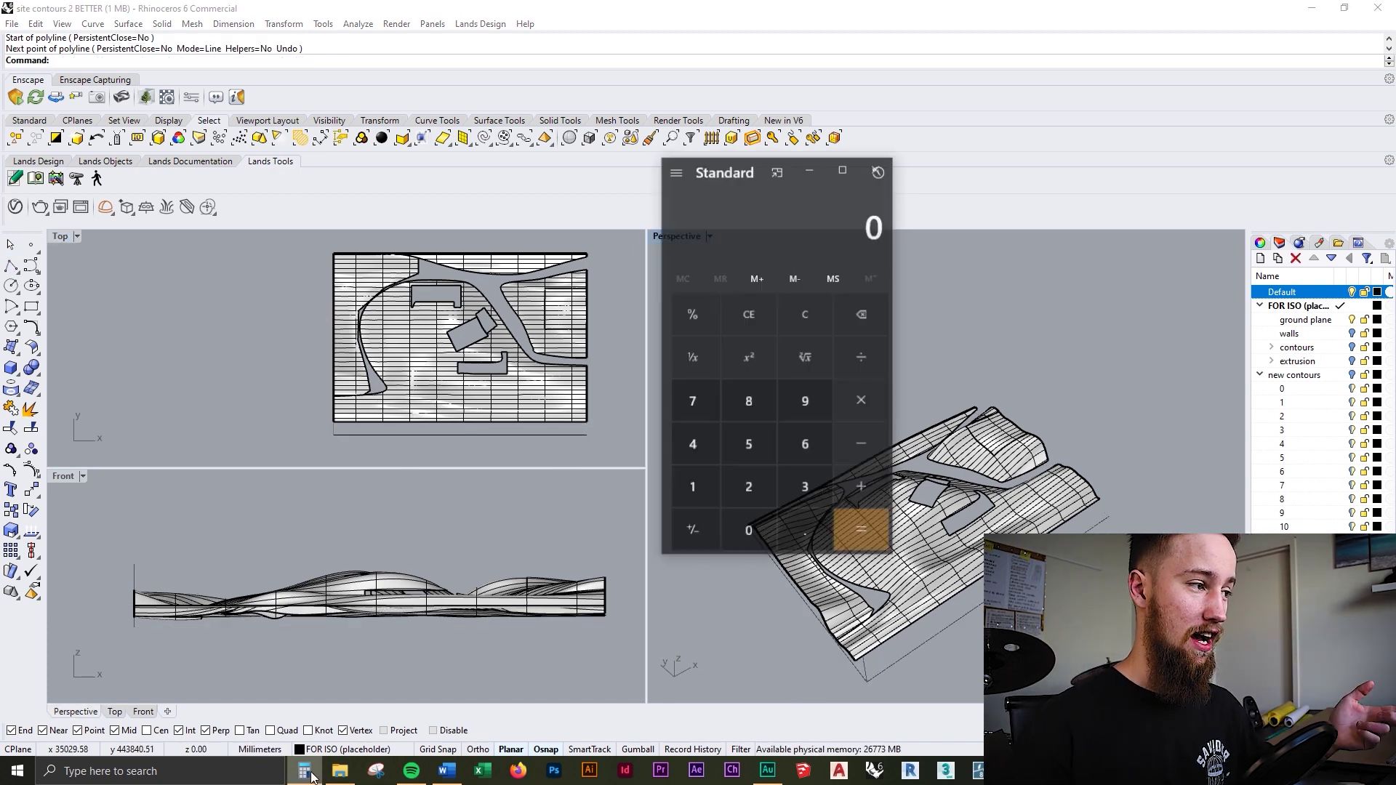
text(500)
key(Return)
mouse_move(704, 7)
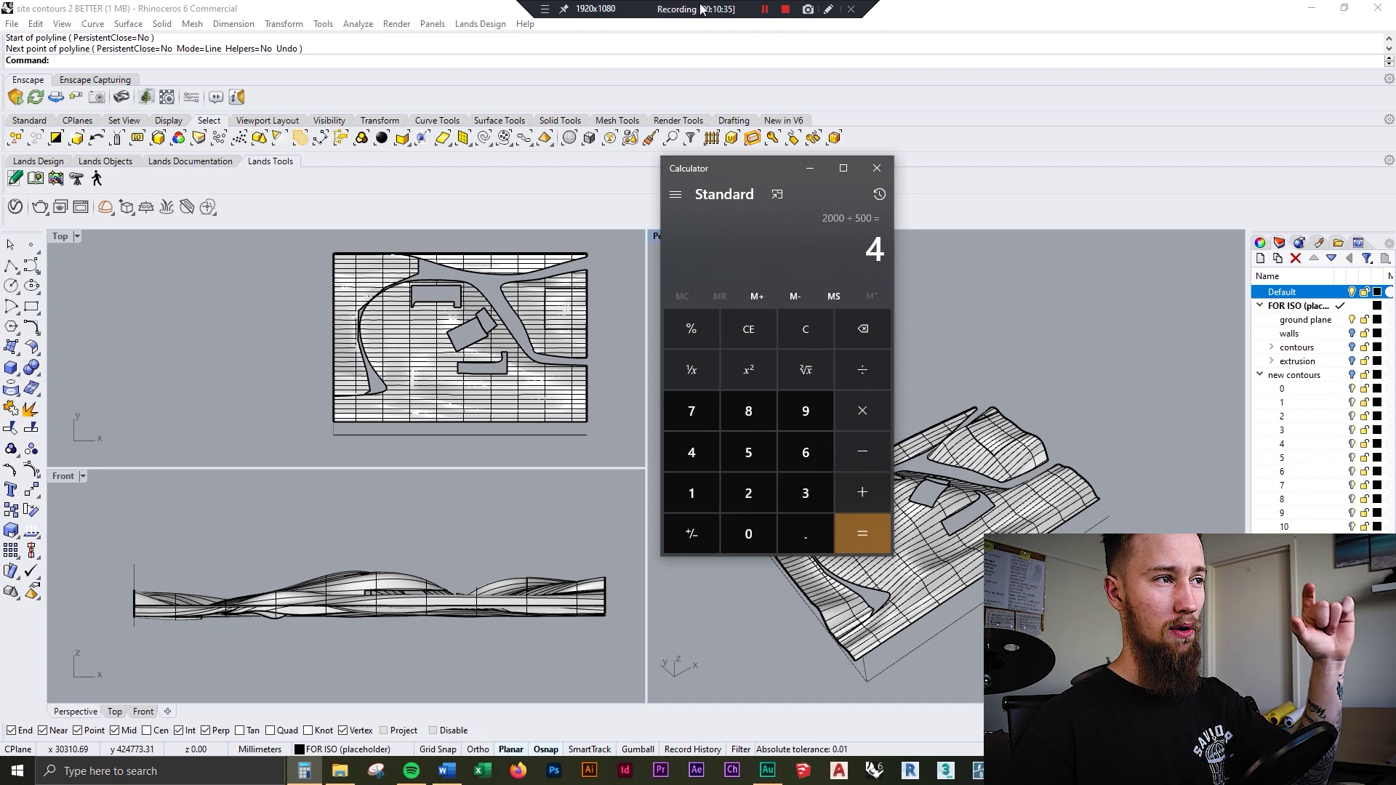
click(984, 6)
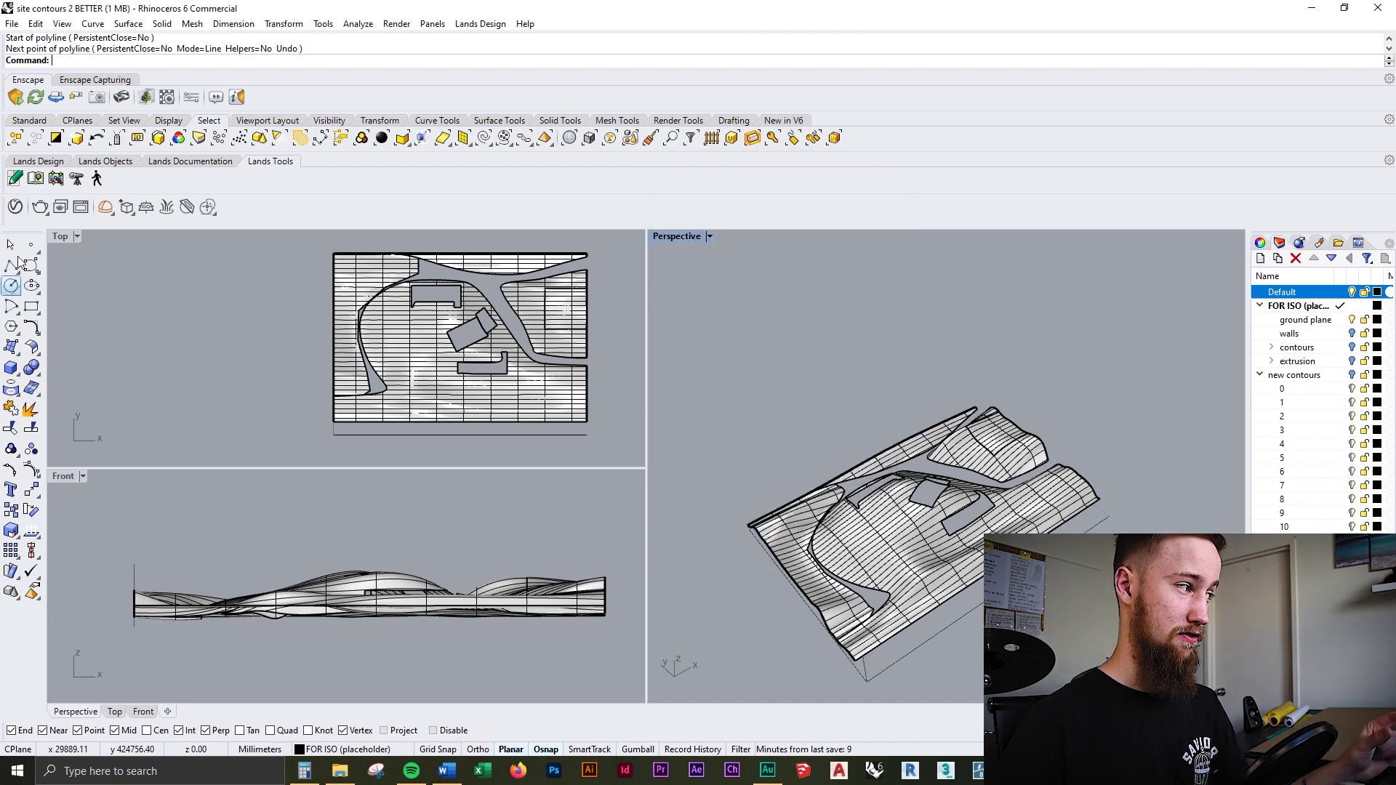
Generate contour curves across the terrain at a 4-unit spacing
click(135, 563)
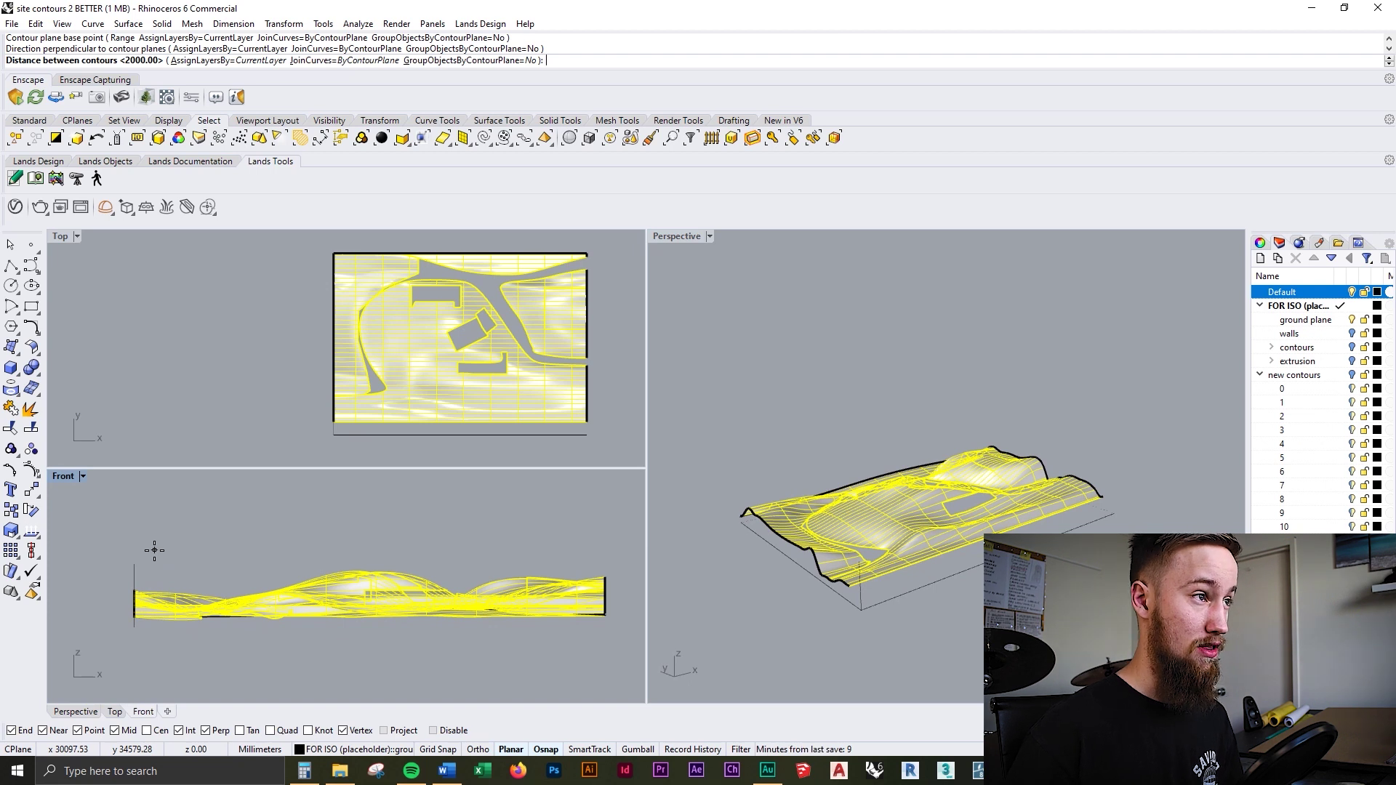
key(Return)
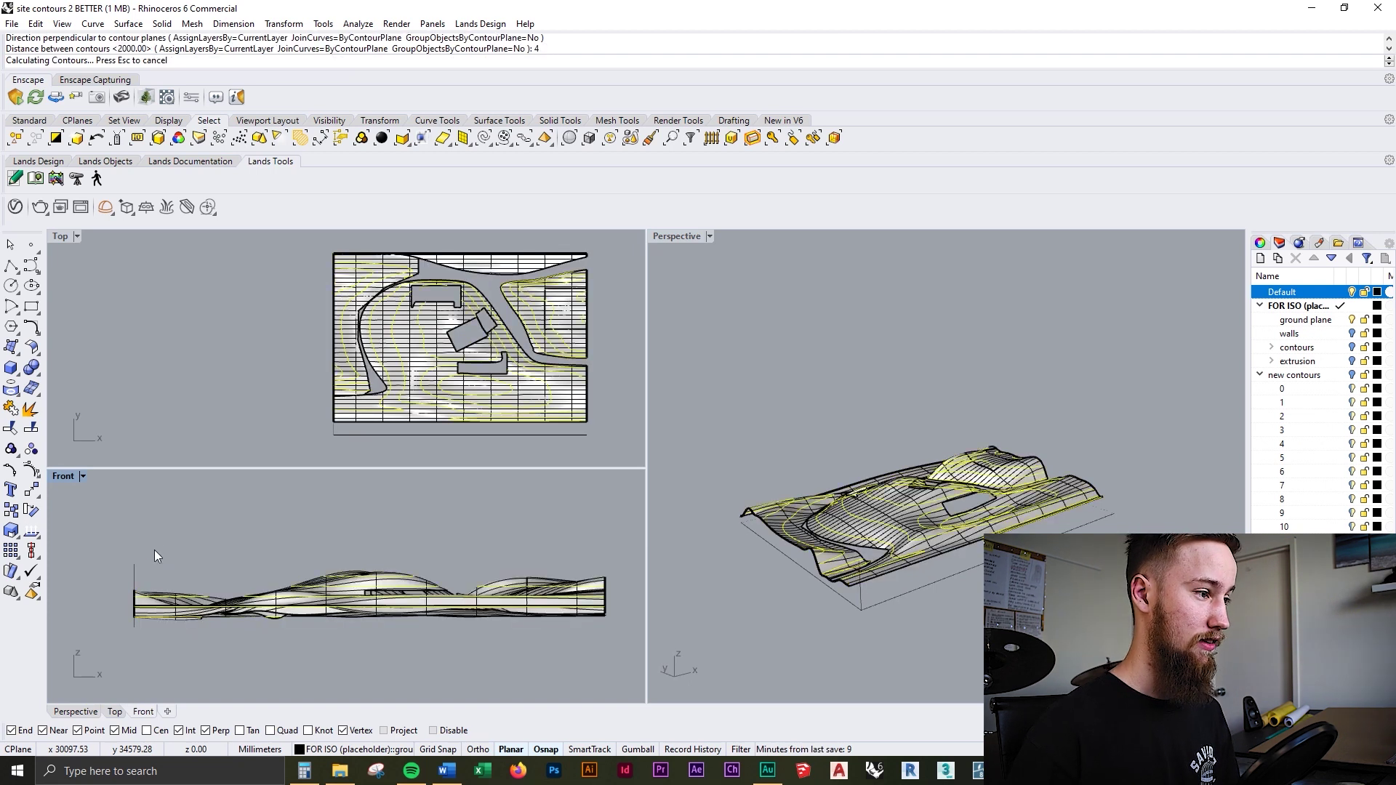
scroll(909, 527, up, 5)
right_drag(909, 527, 974, 511)
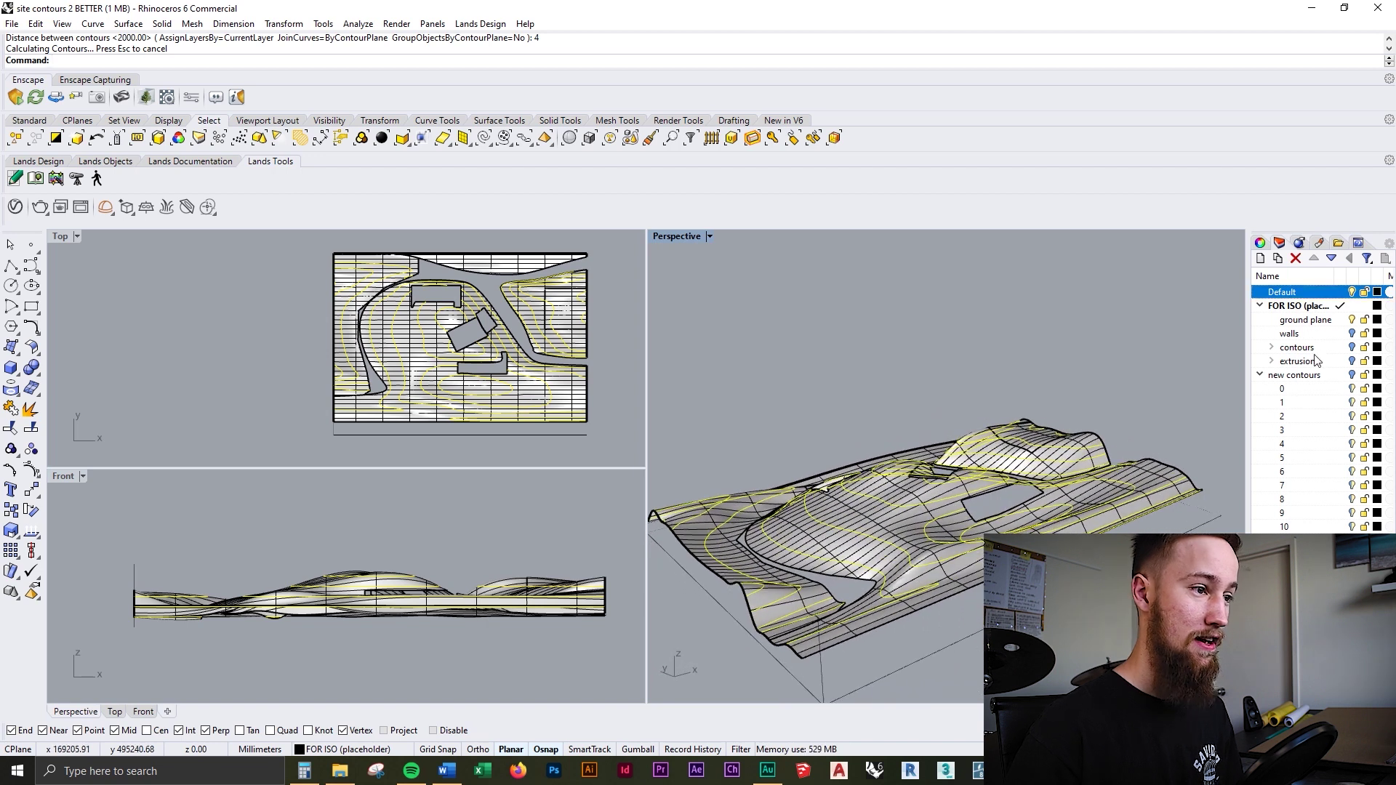
Hide the ground plane and Default layers so only the contours remain visible
click(1351, 319)
right_drag(1010, 443, 1131, 472)
key(Escape)
click(1354, 293)
click(1352, 292)
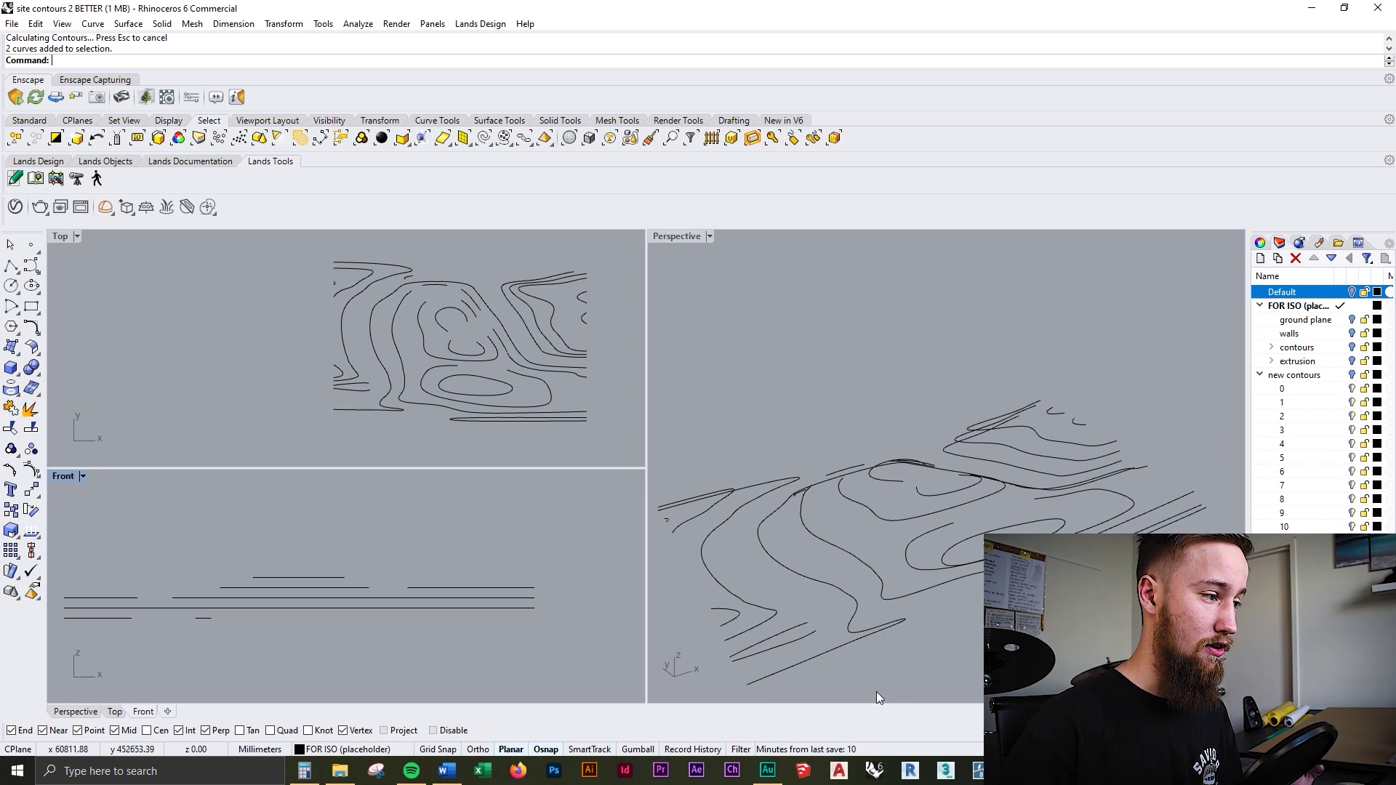
Inspect individual contour curves in the Front view, then undo the last layer visibility change
right_drag(220, 653, 269, 635)
click(255, 595)
click(303, 569)
click(319, 557)
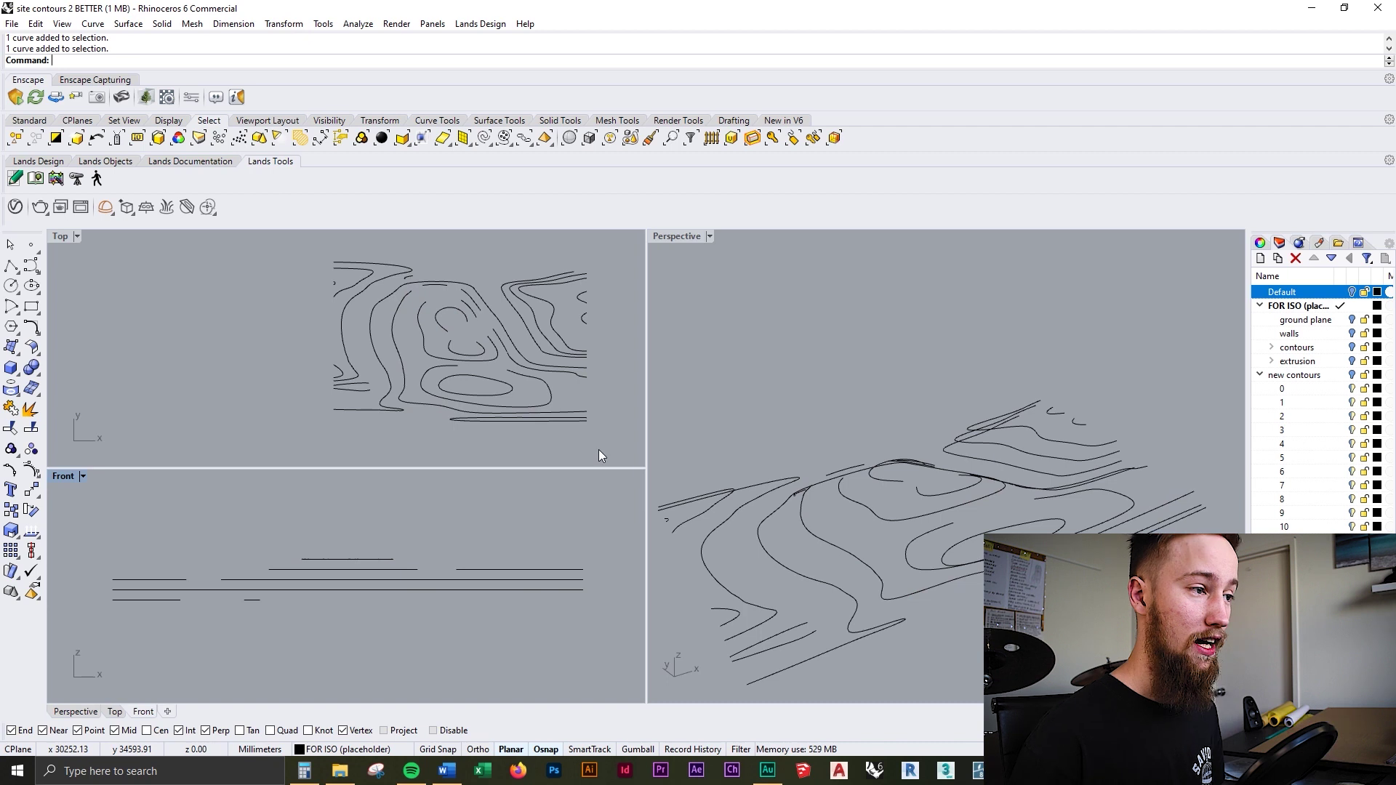
click(823, 354)
key(ctrl+z)
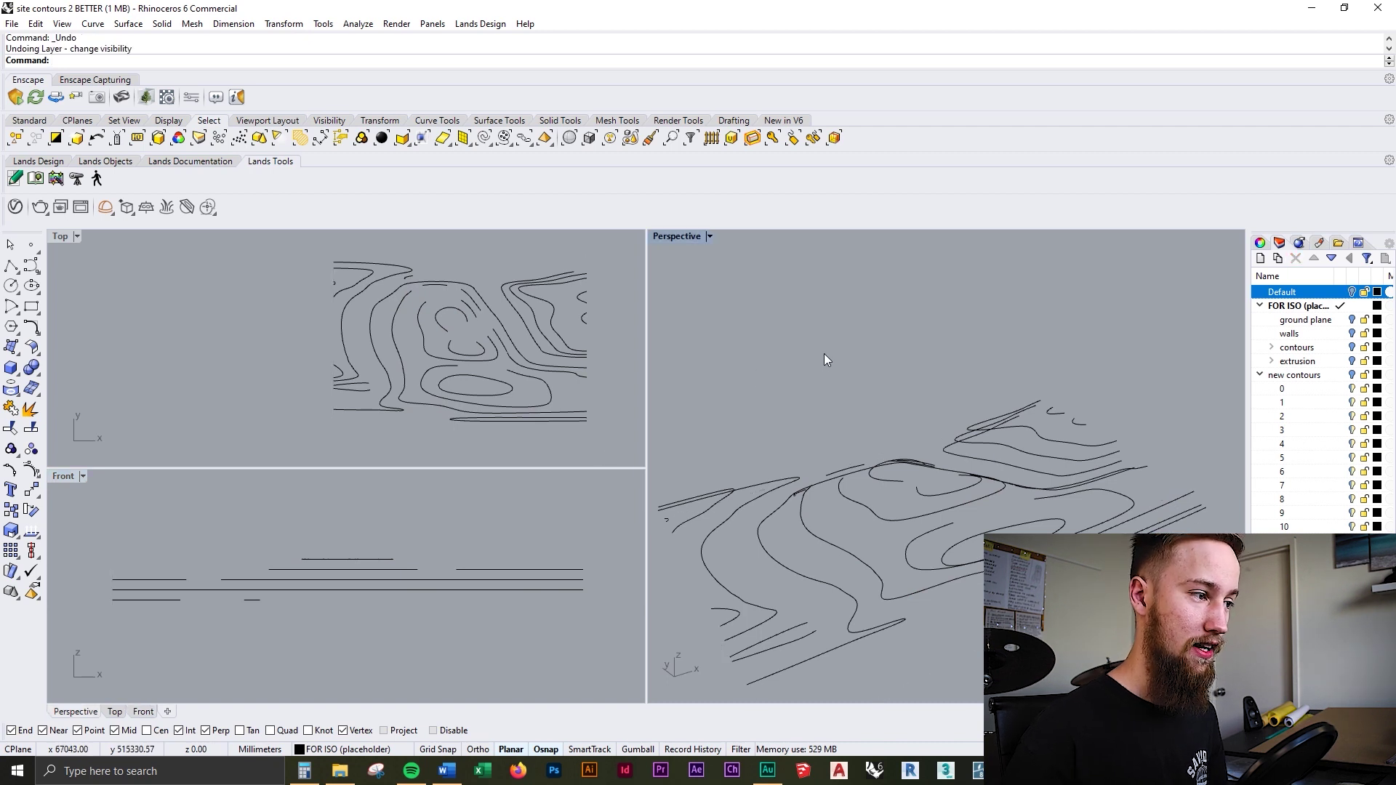
Undo the 4-unit contours and rerun Contour on the two terrain polysurfaces
key(ctrl+z)
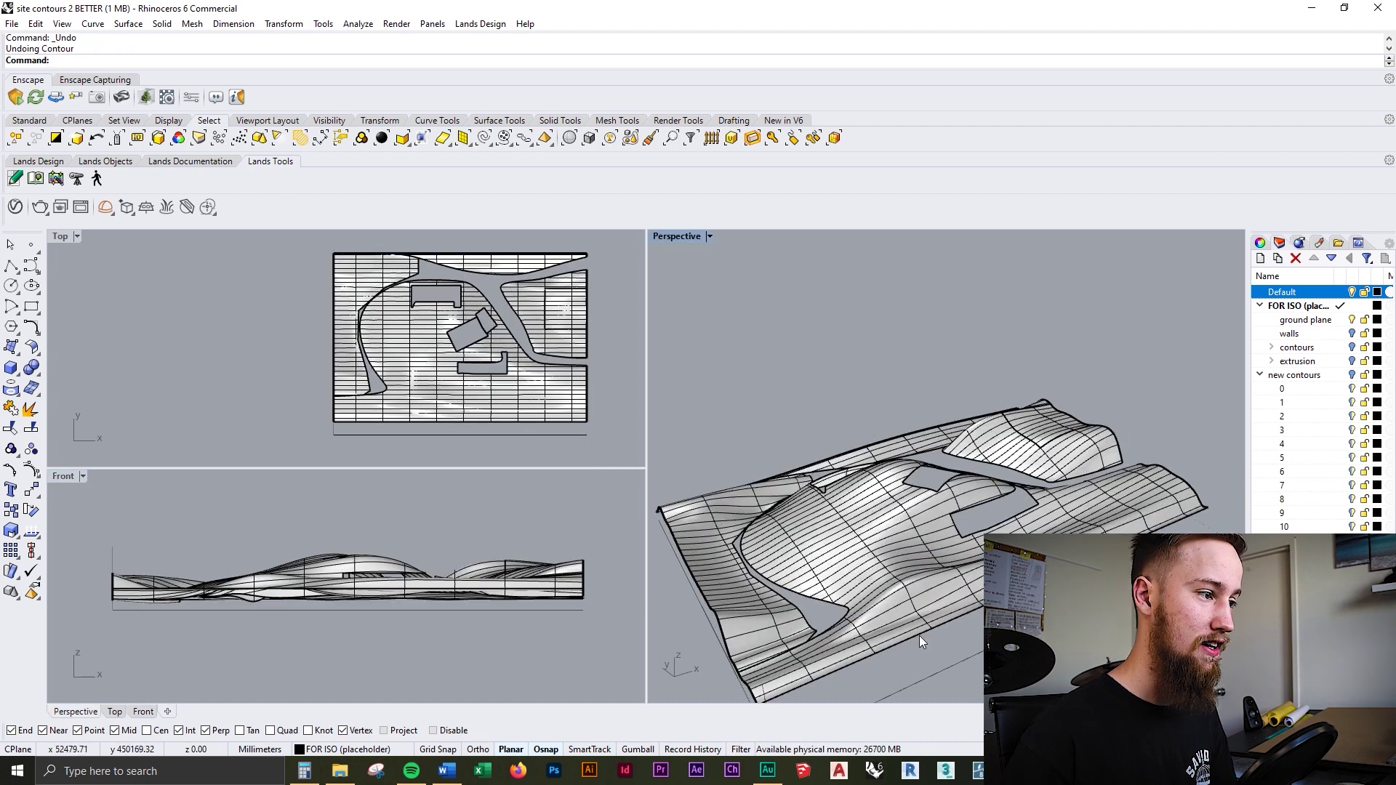
text(COn)
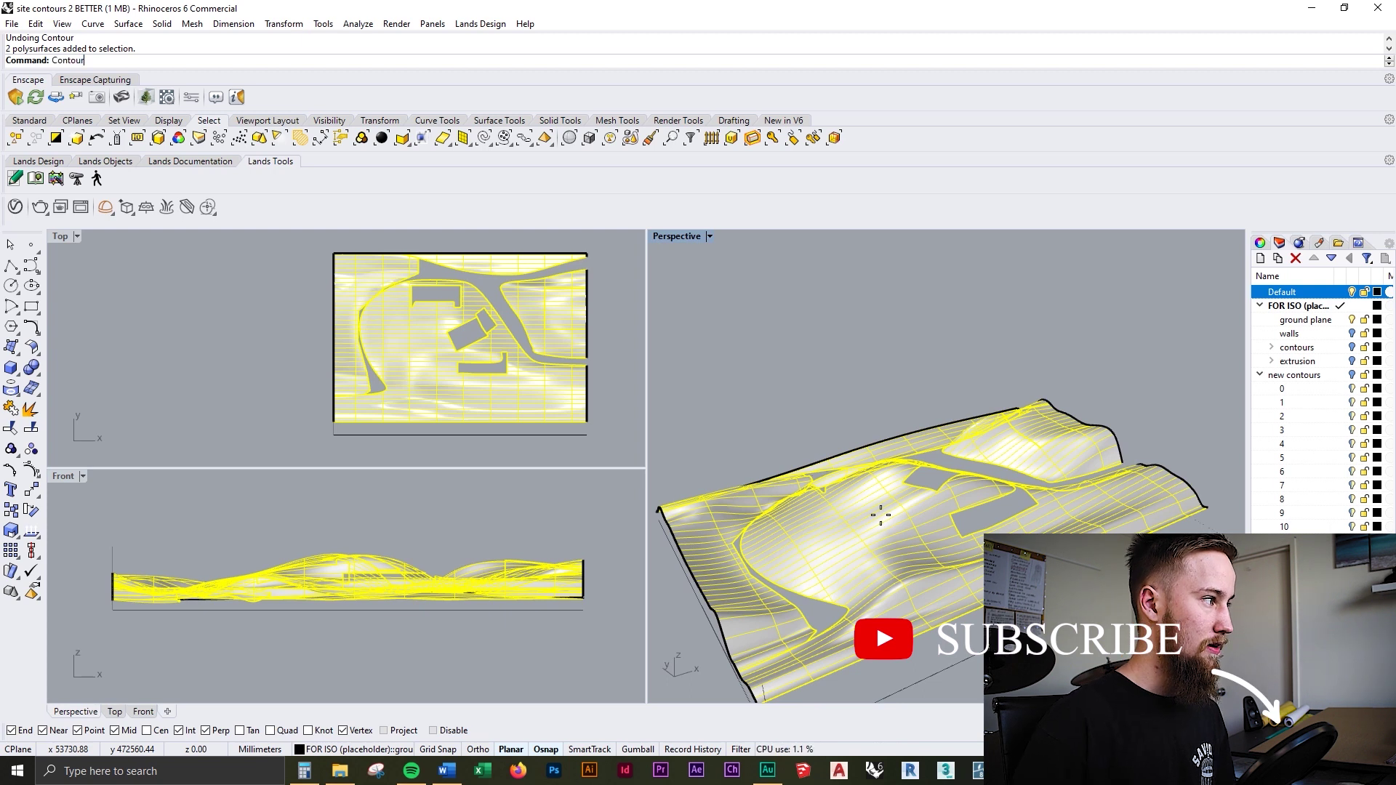
key(Return)
mouse_move(323, 762)
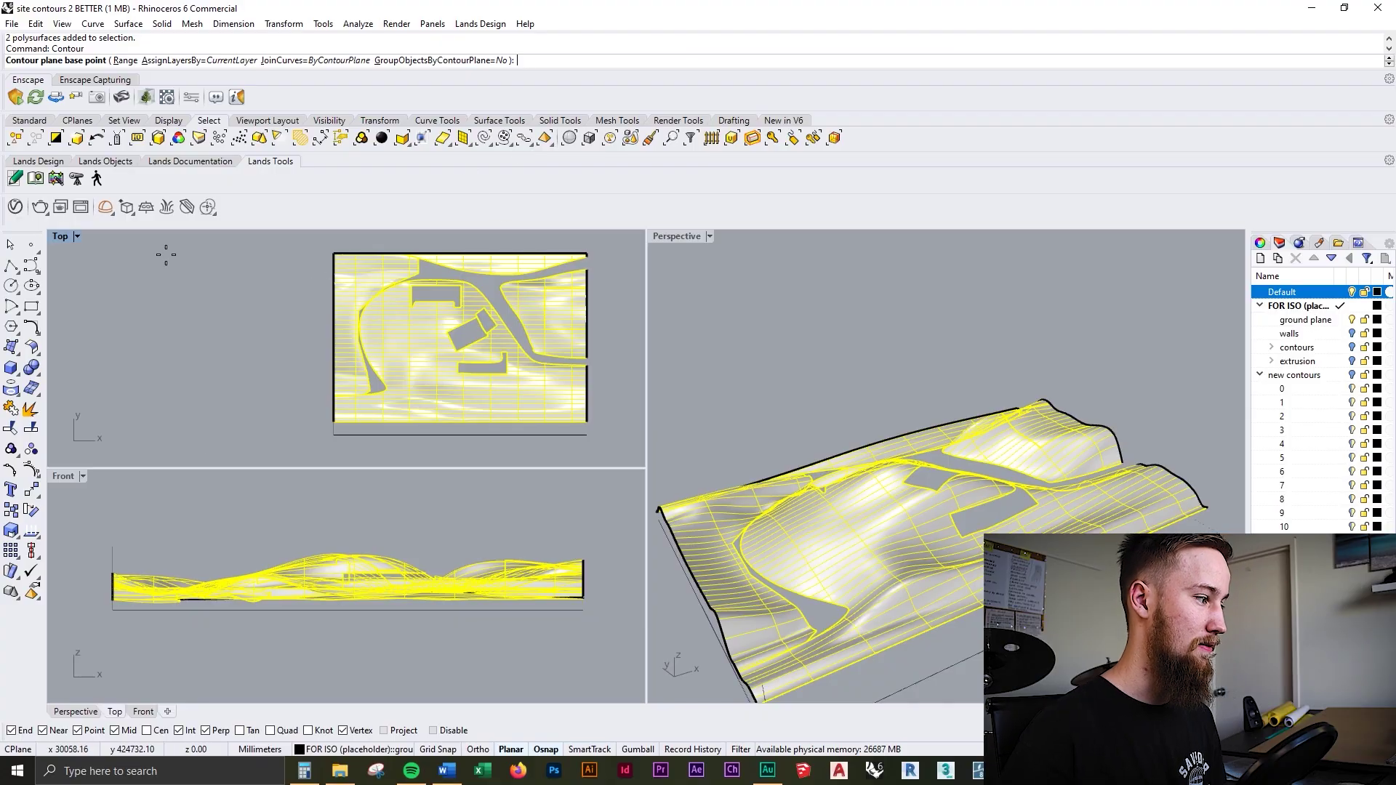
right_drag(841, 641, 865, 602)
Set the contour base point and direction, apply 2-unit spacing, and hide the ground plane layer
click(854, 602)
click(846, 525)
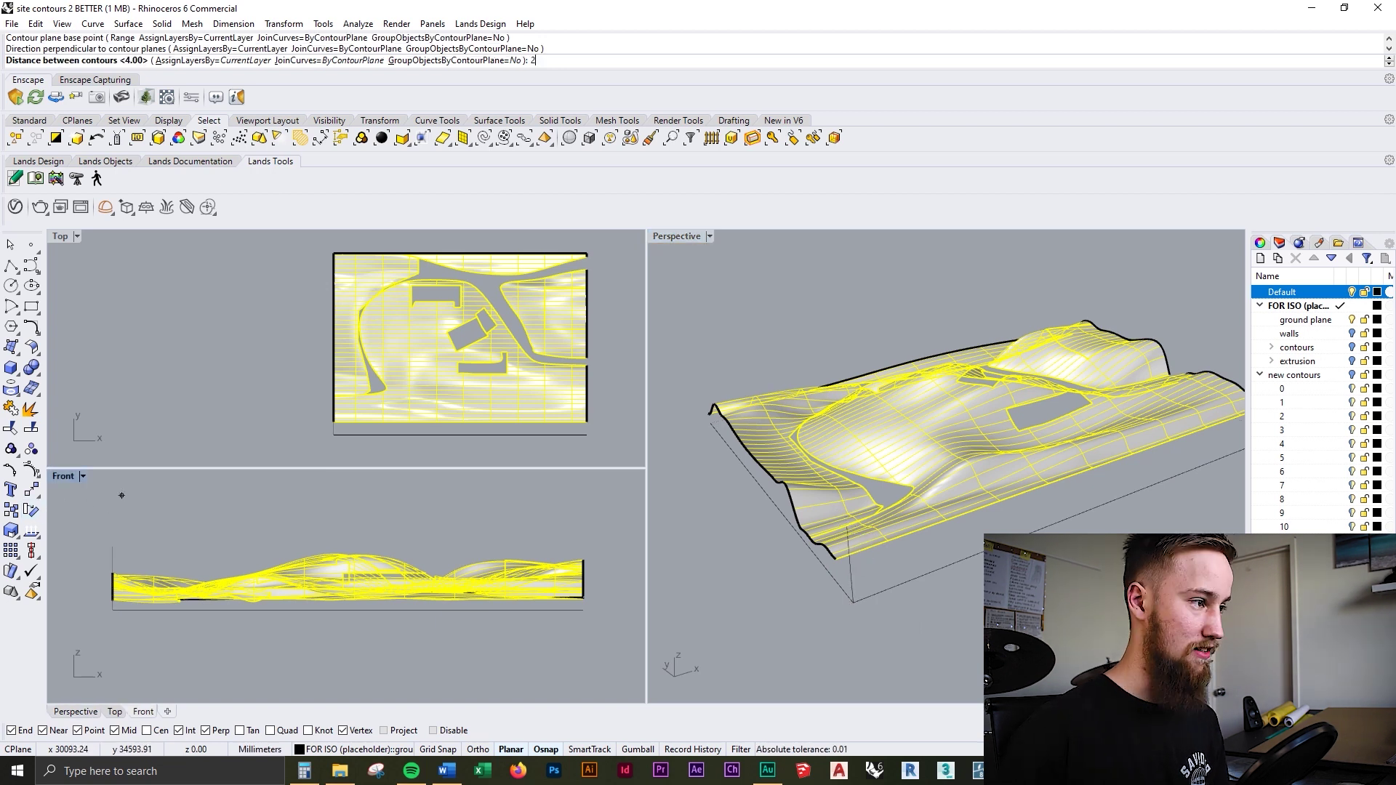
key(Return)
right_drag(983, 394, 1012, 412)
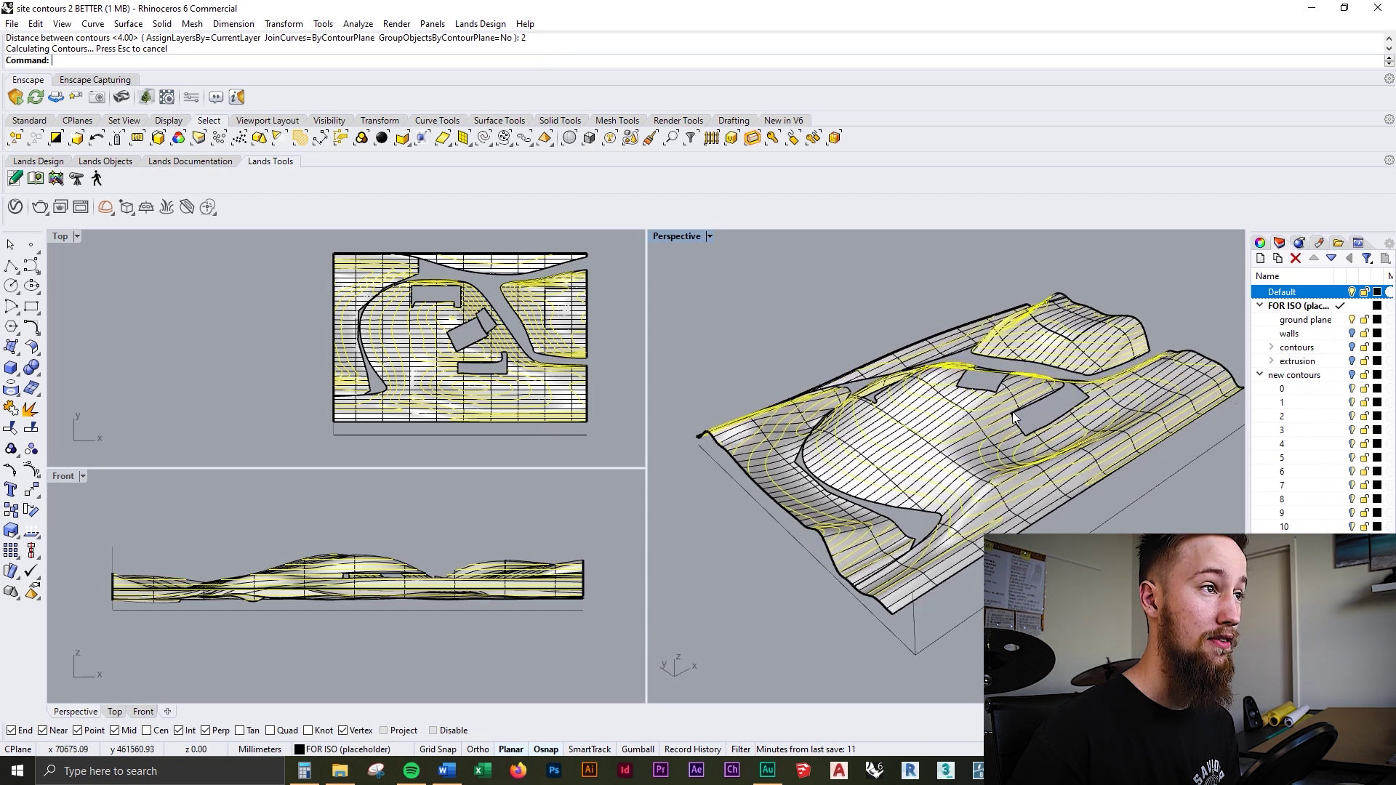
click(1352, 320)
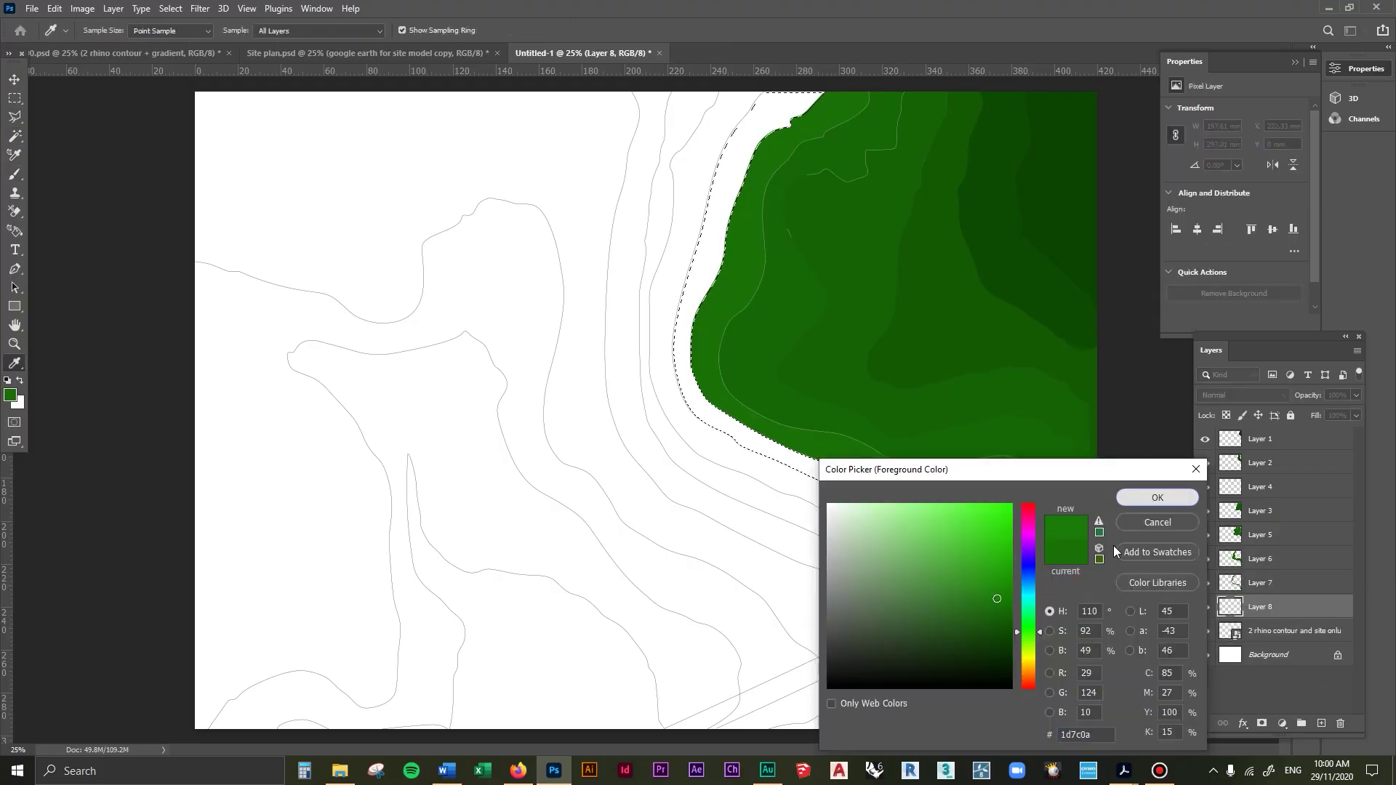
click(1153, 493)
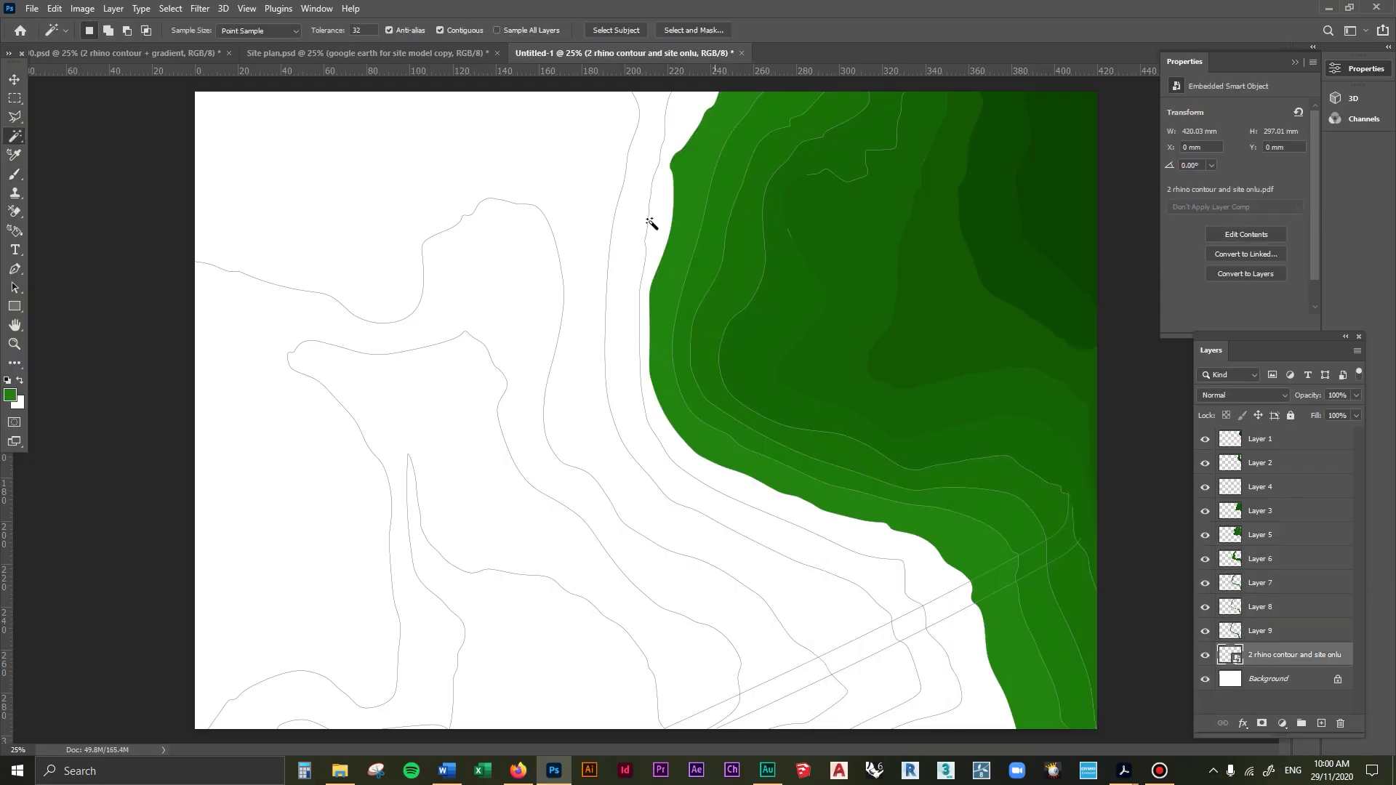